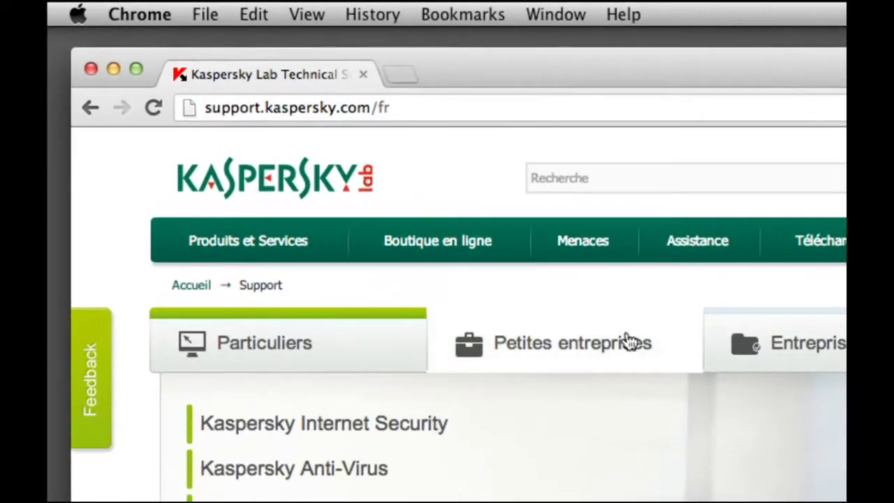
Open the Kaspersky Endpoint Security 8 for Mac support page from the enterprise products for workstations, tablets and smartphones
click(832, 343)
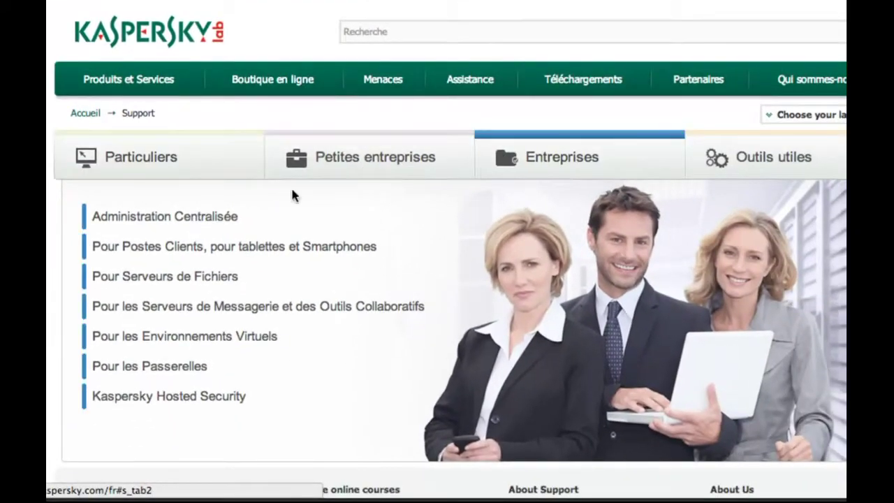
mouse_move(454, 438)
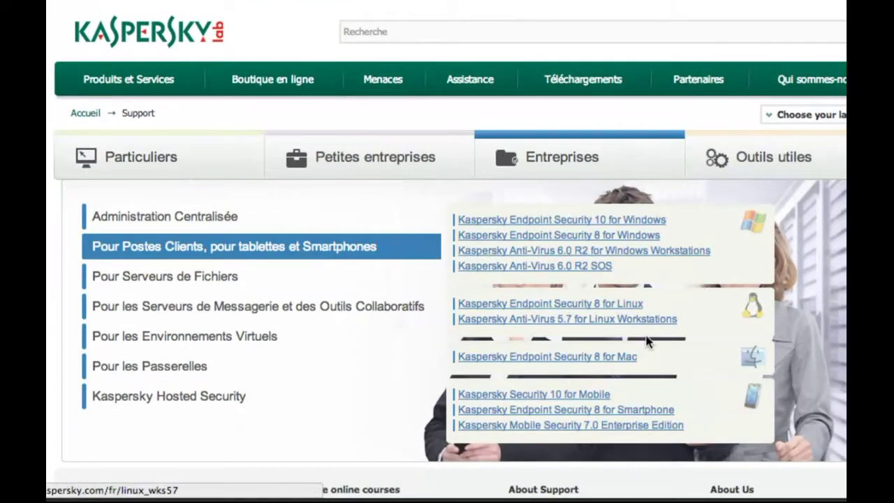
click(605, 359)
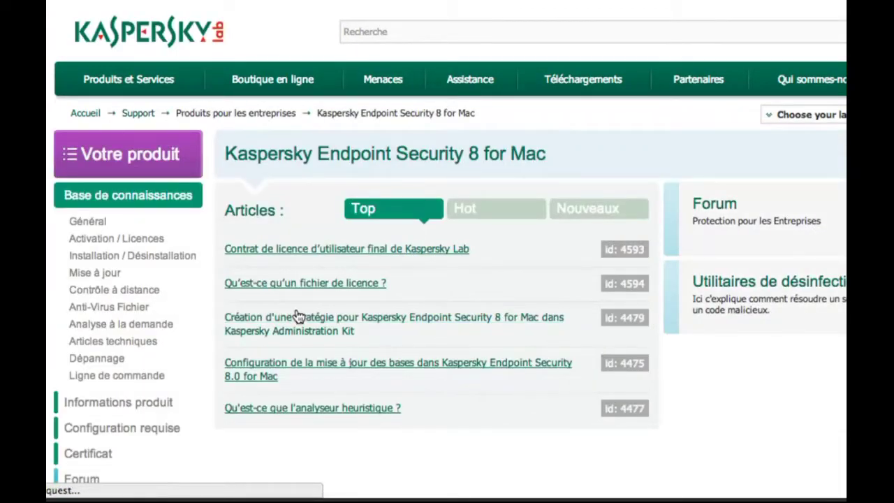
Show the product information for Kaspersky Endpoint Security 8 for Mac and expand its list of downloadable files
click(143, 435)
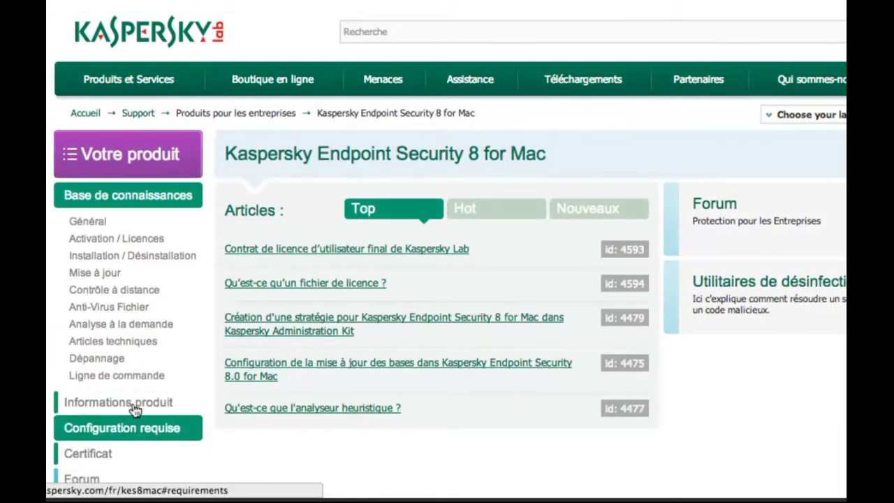
click(131, 405)
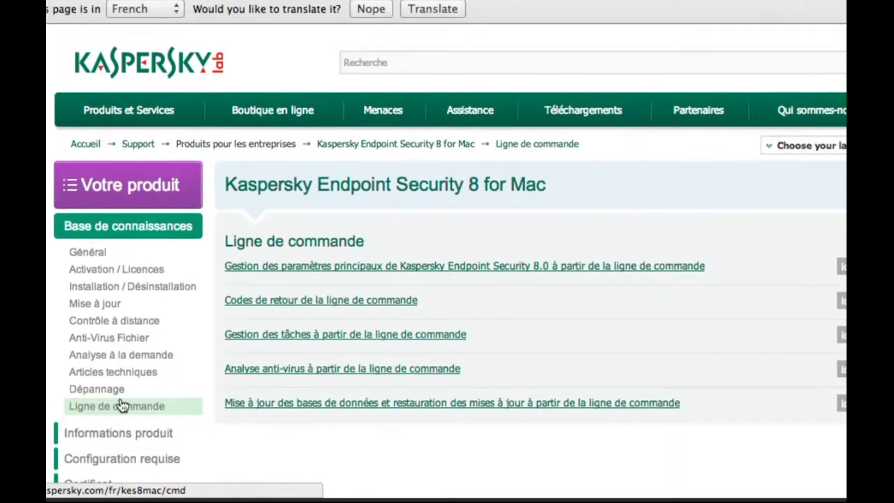
click(122, 433)
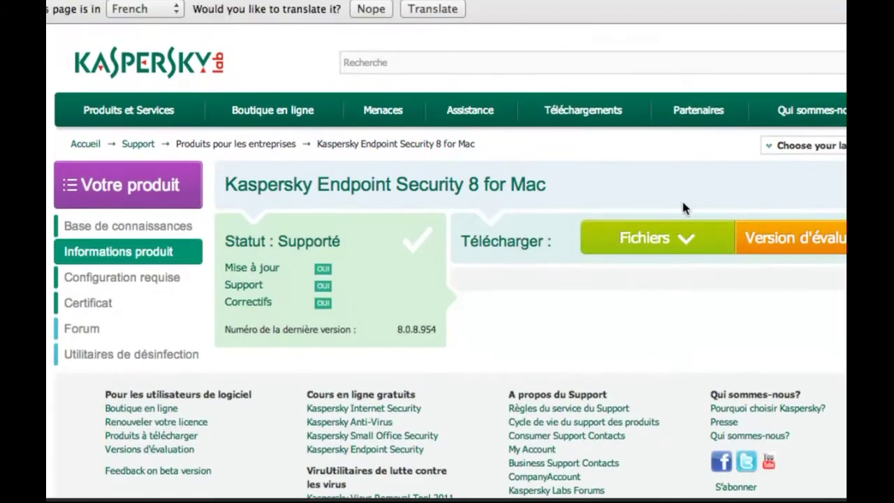
click(682, 241)
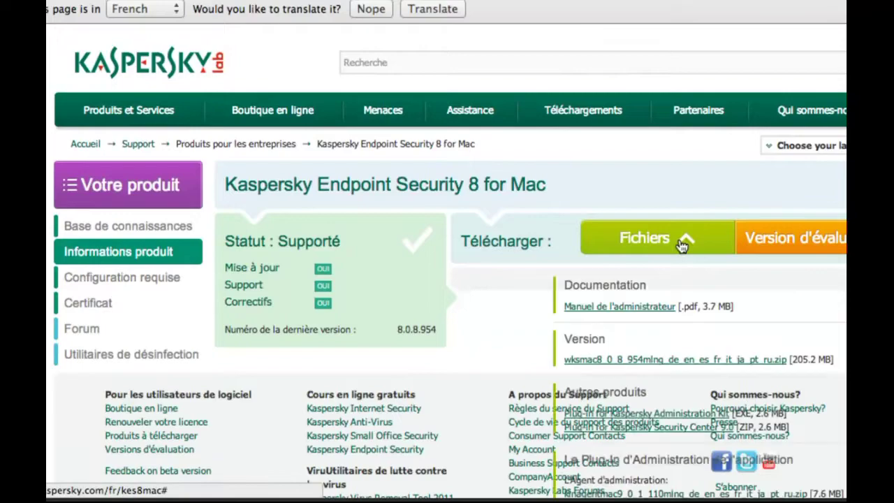
Download the wksmac8_0_8_954 multilingual product archive and the klnagentmac9_0_1_110 administration agent archive
scroll(660, 293, down, 2)
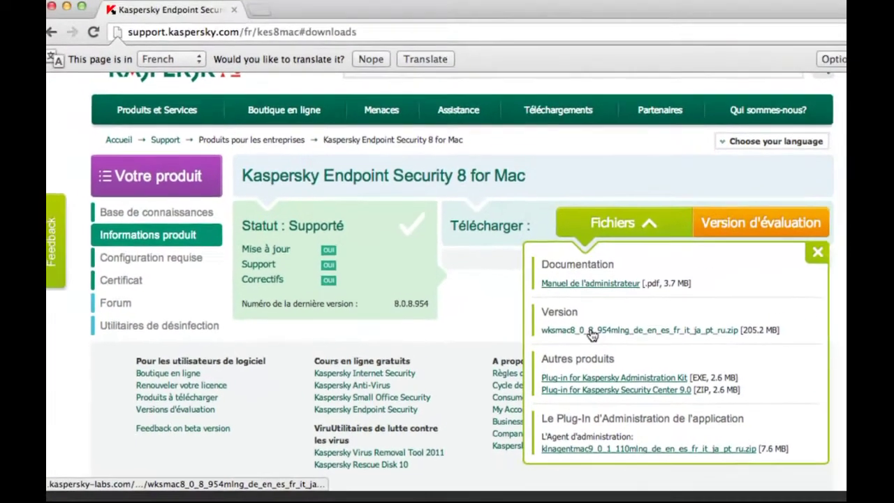
click(618, 317)
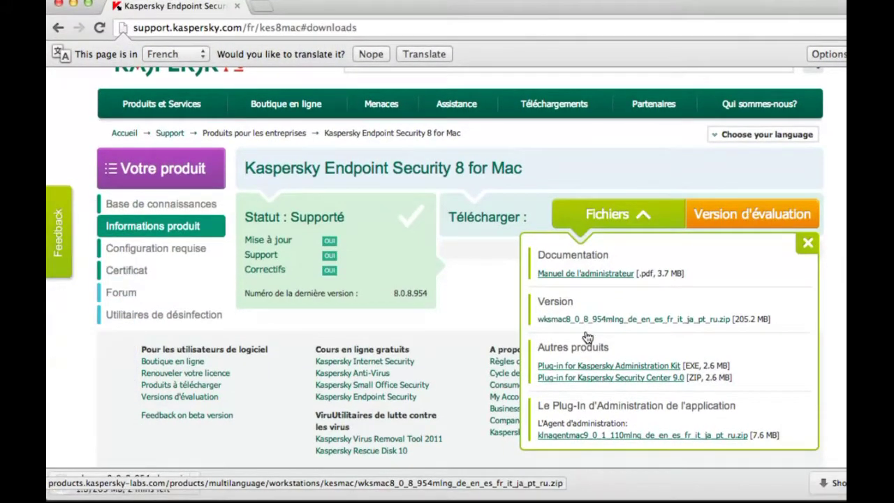
scroll(613, 394, down, 1)
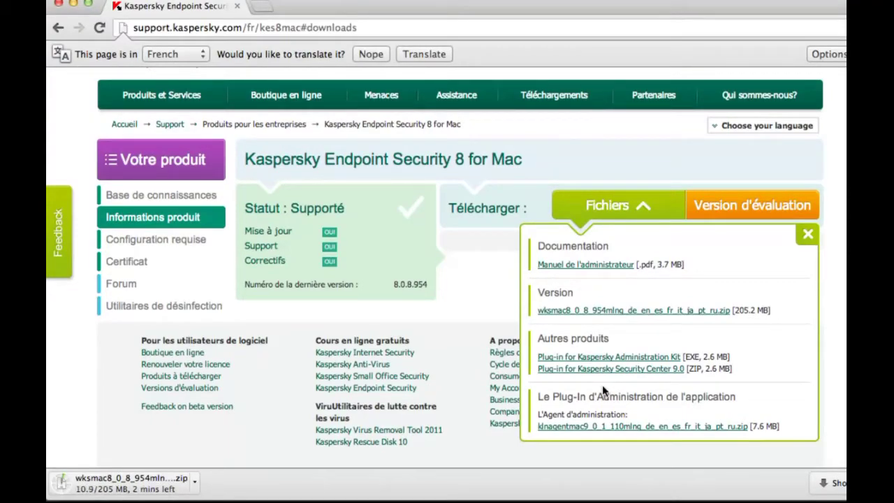
click(573, 432)
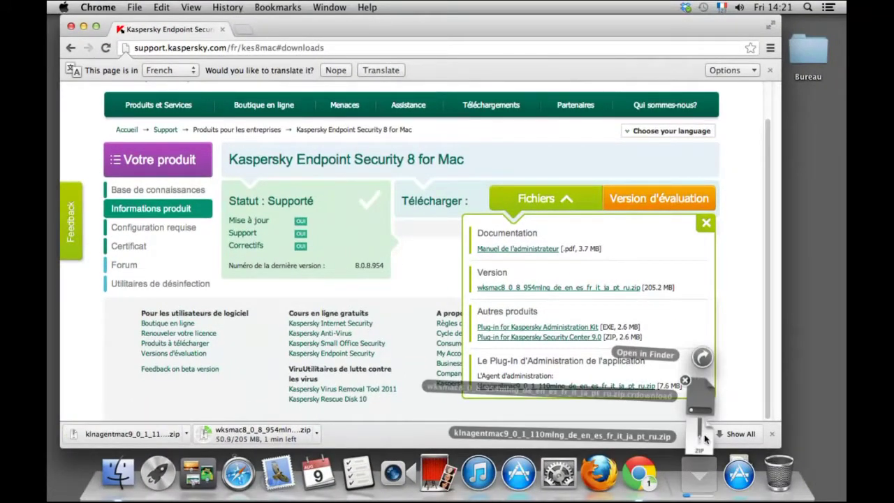
Switch to Finder's Downloads folder, extract the klnagentmac9 archive and open the disk image inside the extracted folder
click(702, 358)
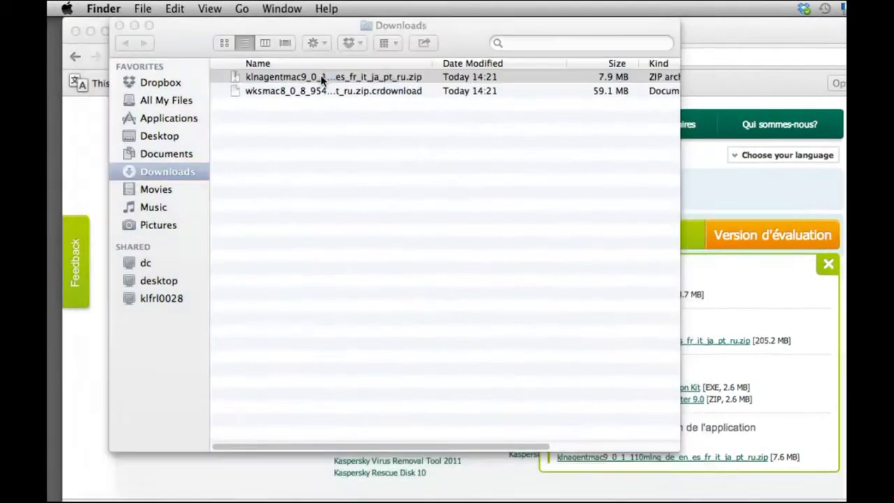
double_click(278, 64)
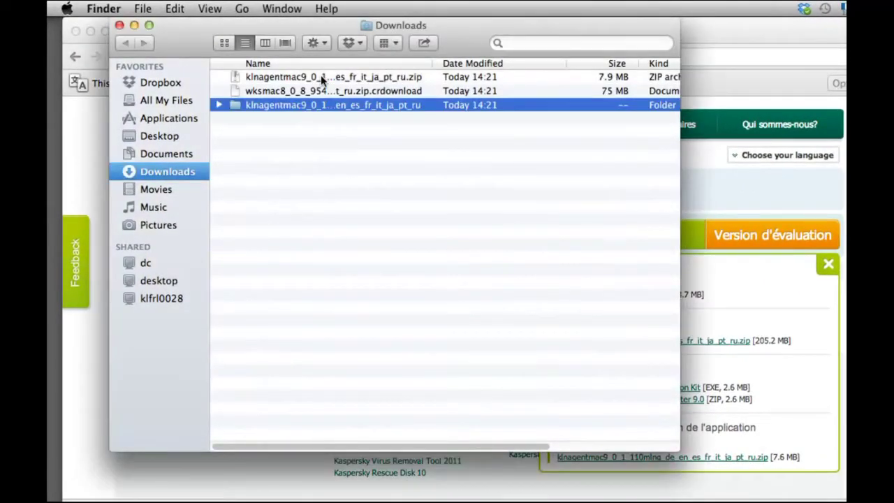
click(219, 76)
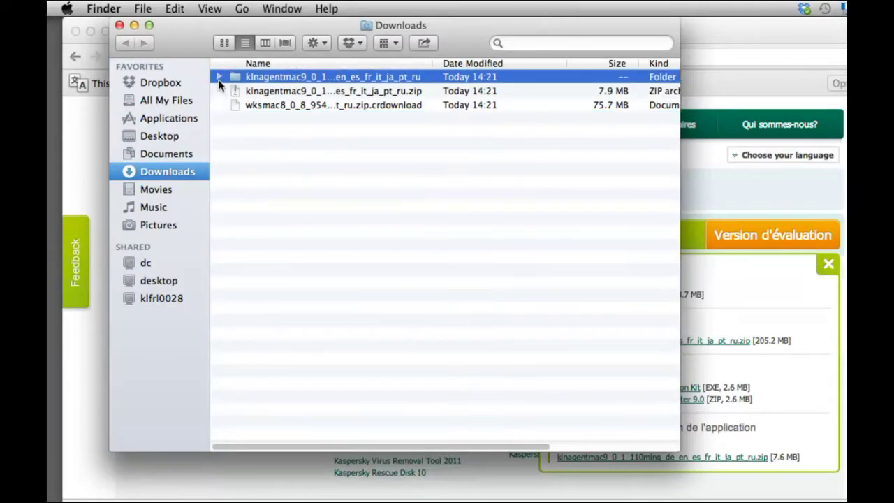
double_click(303, 120)
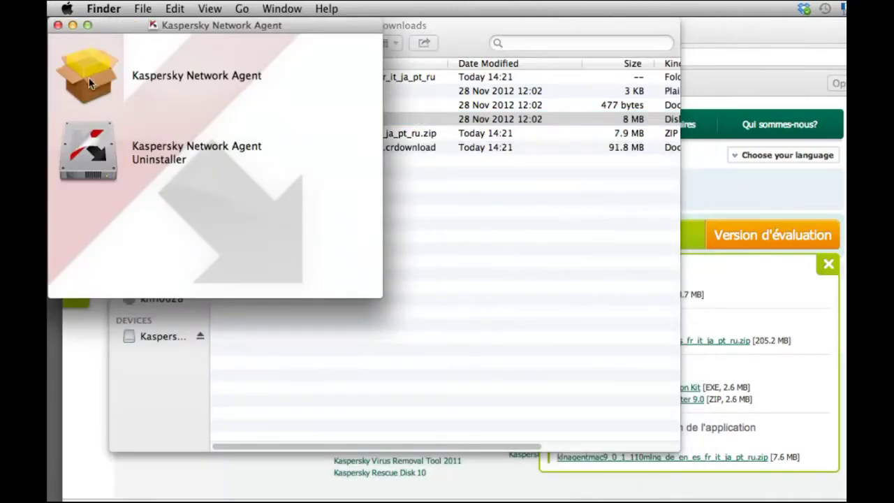
Launch the Kaspersky Network Agent installer package and allow Installer to quit and reopen
double_click(95, 78)
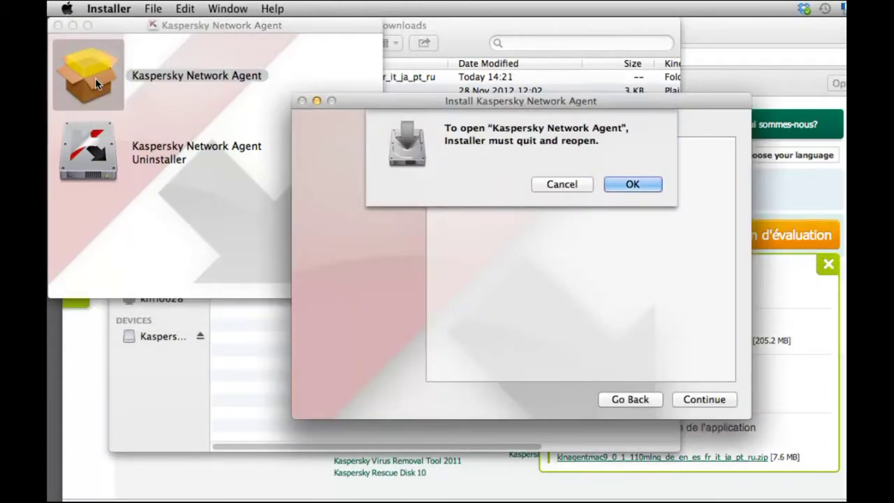
click(631, 185)
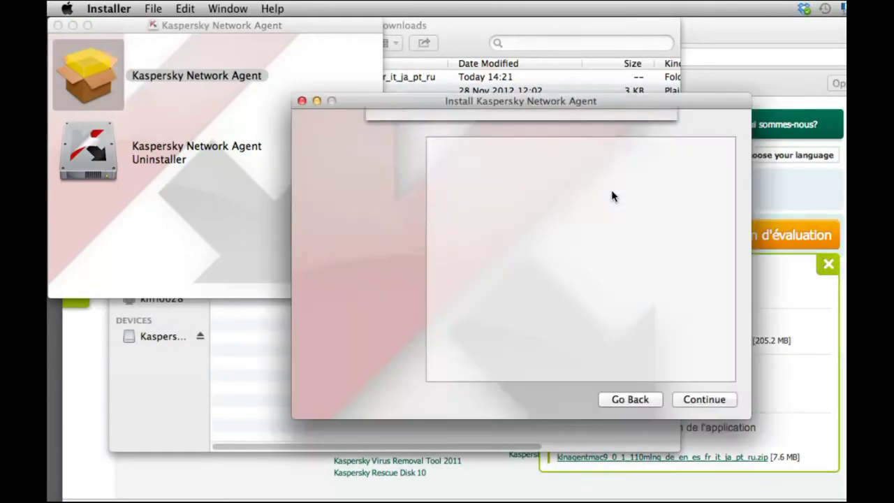
click(616, 212)
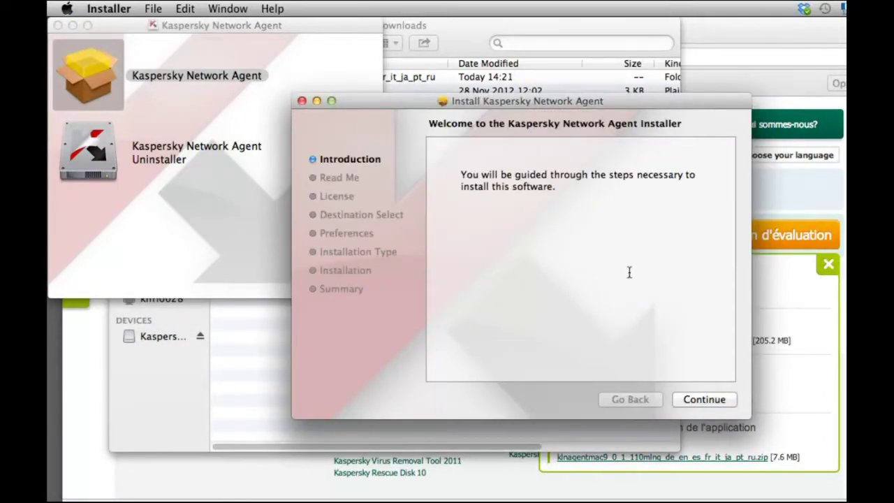
Go through the Network Agent introduction and read-me pages and agree to the software license agreement
click(704, 399)
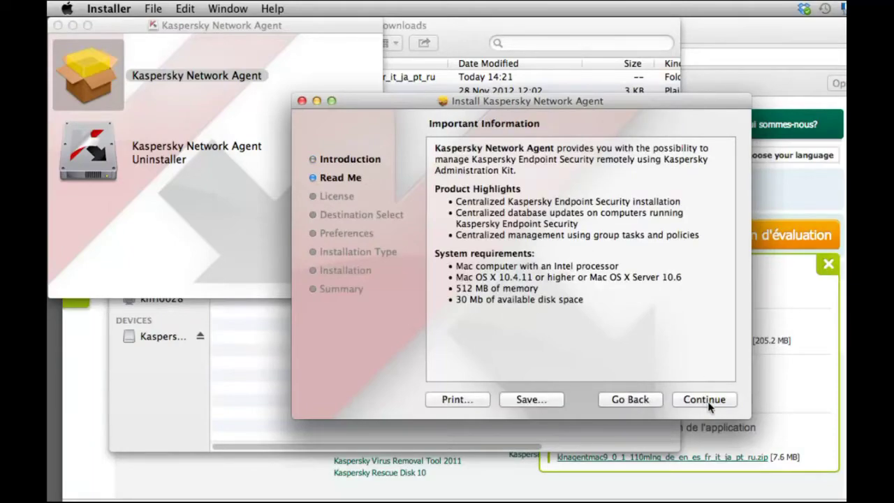
click(708, 406)
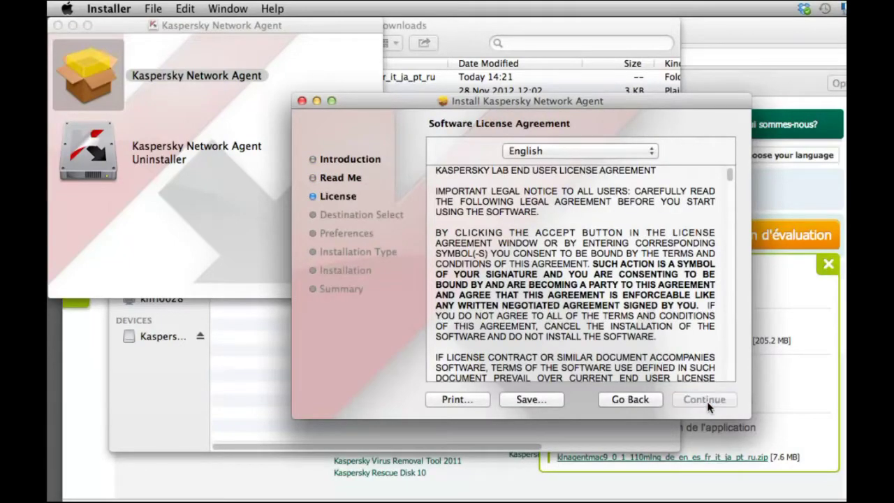
click(707, 401)
click(658, 219)
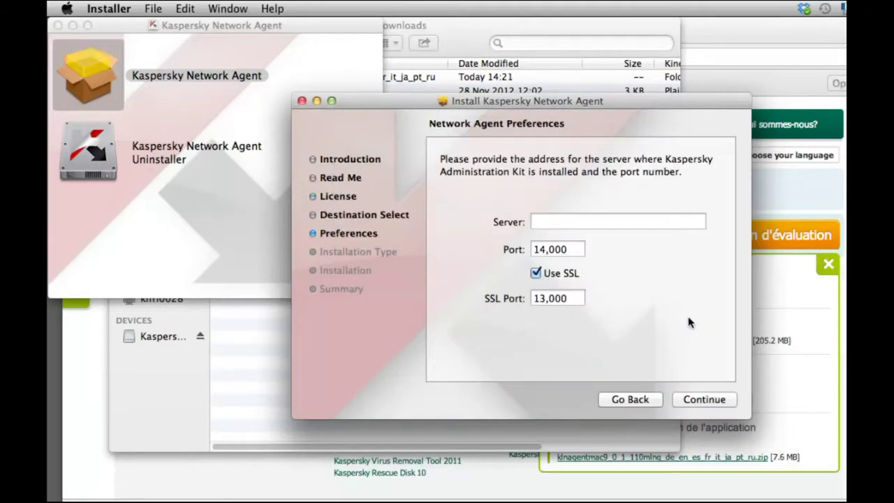
Enter the IP address of the Kaspersky Administration Kit server in the Network Agent preferences and continue
click(623, 221)
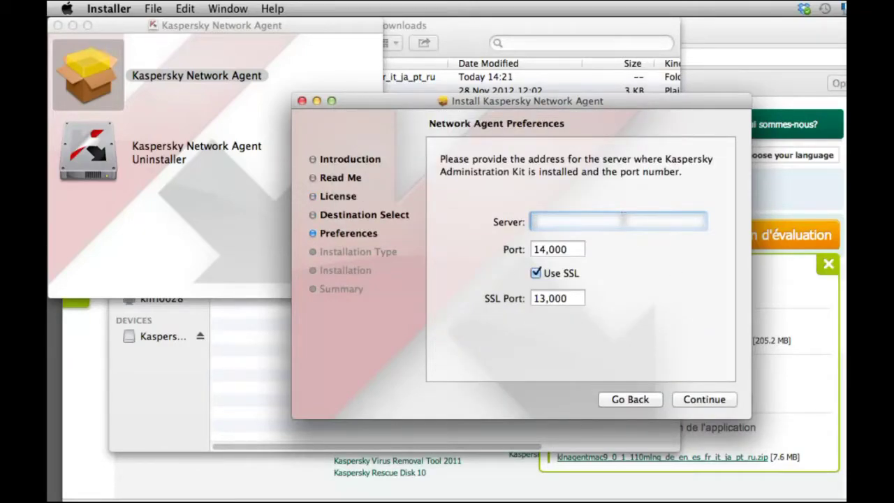
text(192.168.1)
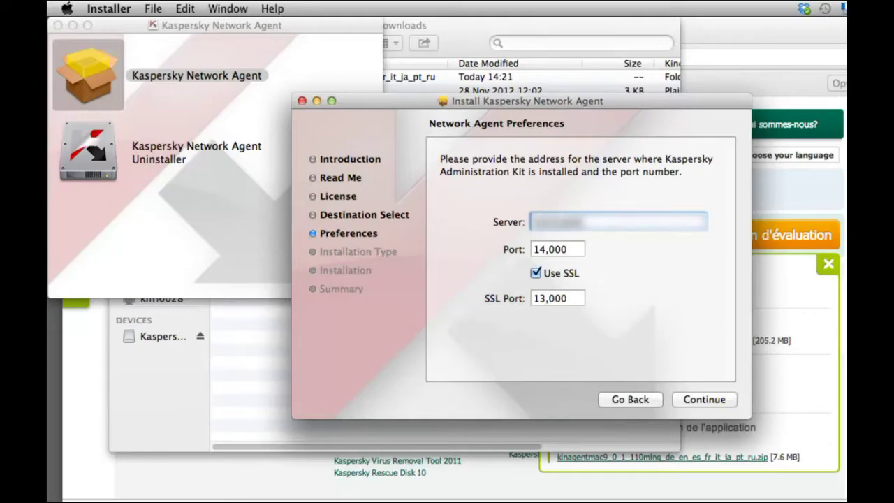
text(.10)
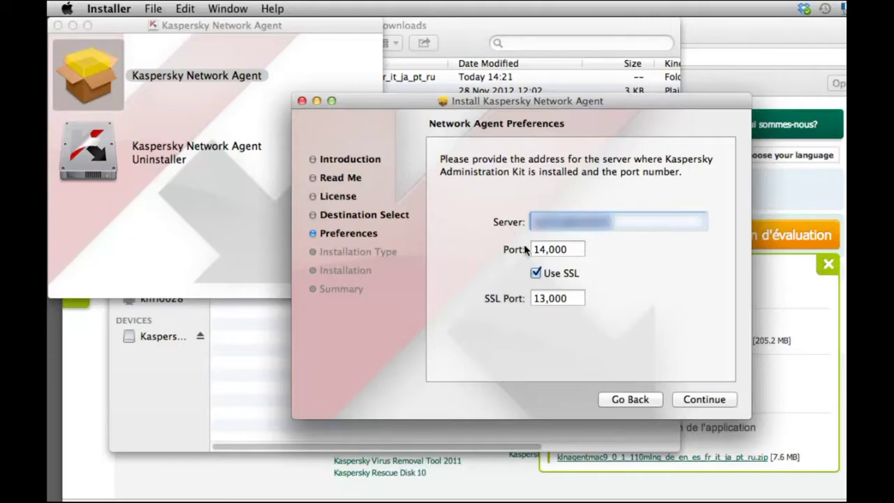
click(705, 402)
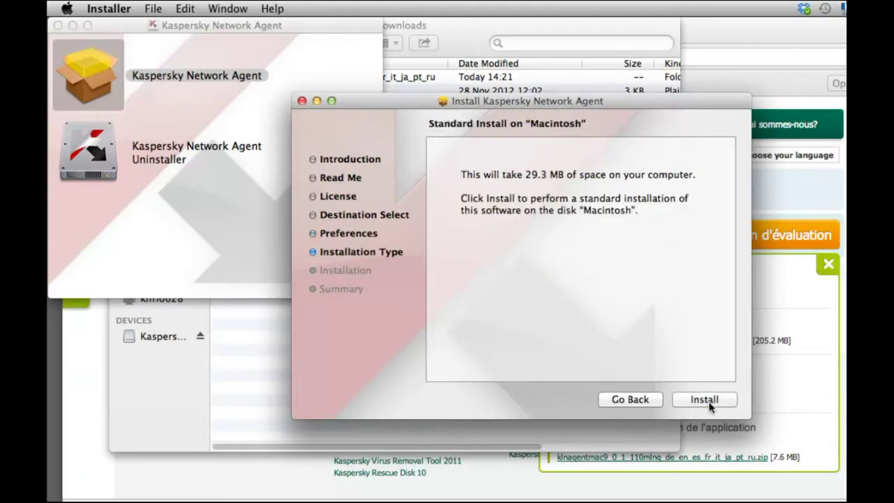
Run the standard Network Agent installation, authorize it with the account password, and close the installer once it completes
click(709, 404)
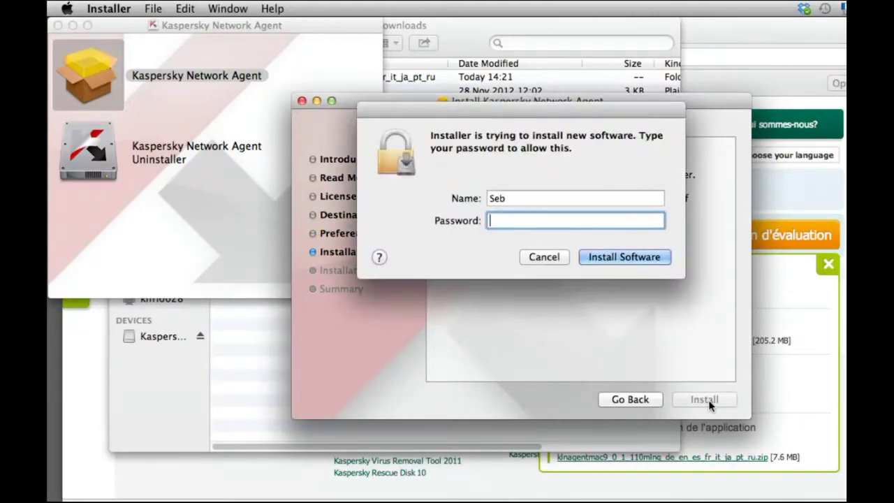
text(••••••••)
key(Return)
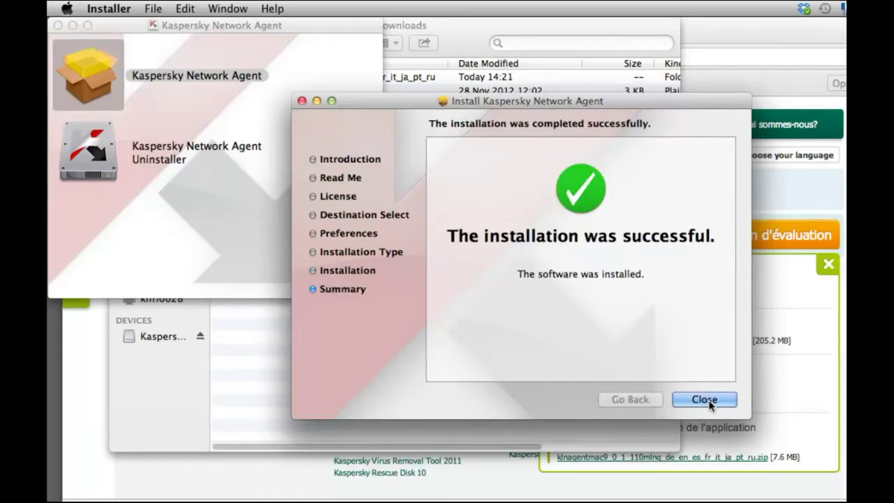
click(705, 400)
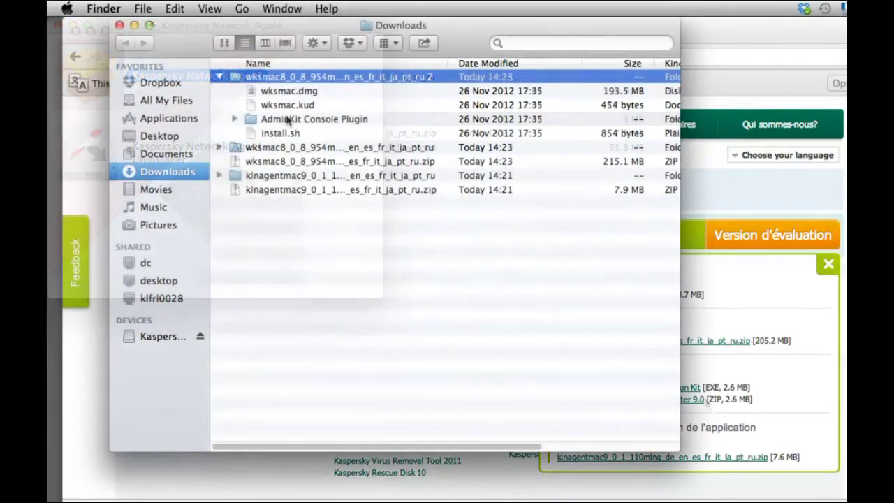
Open the wksmac.dmg disk image from the Downloads folder and launch the Kaspersky Endpoint Security installer package
click(286, 92)
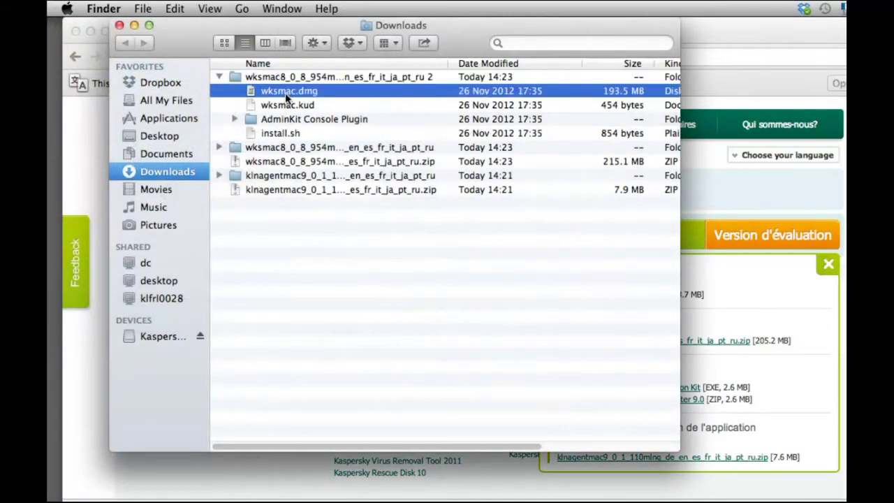
double_click(287, 95)
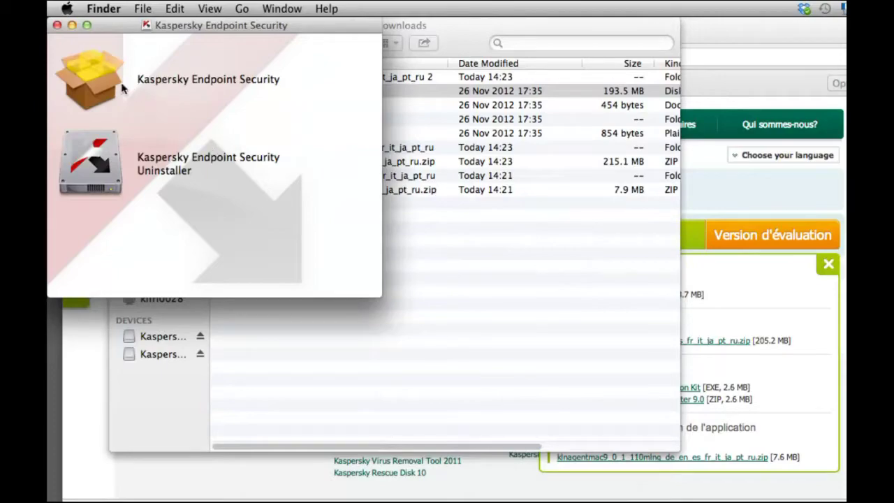
double_click(103, 83)
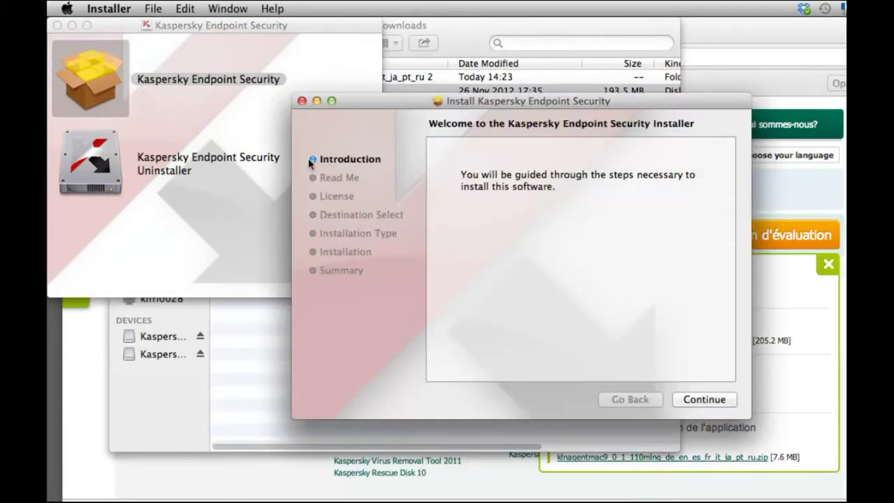
Go through the Kaspersky Endpoint Security introduction and read-me pages and agree to the software license agreement
click(692, 396)
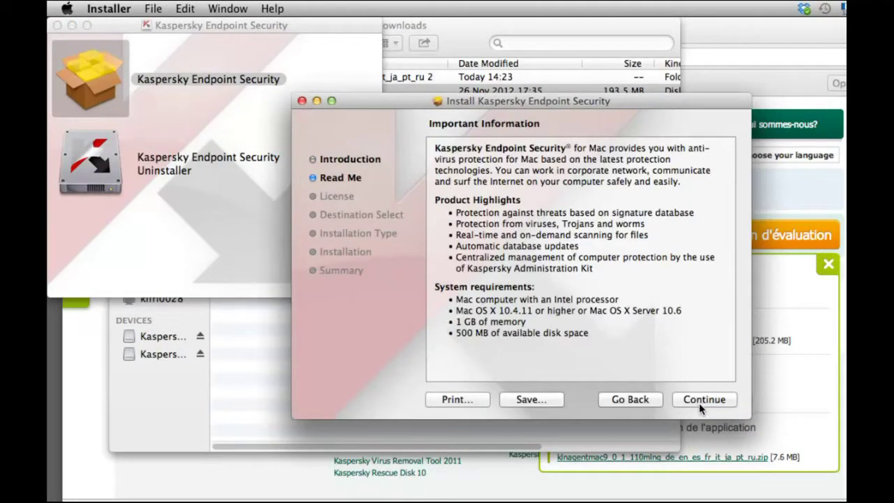
click(700, 405)
click(701, 403)
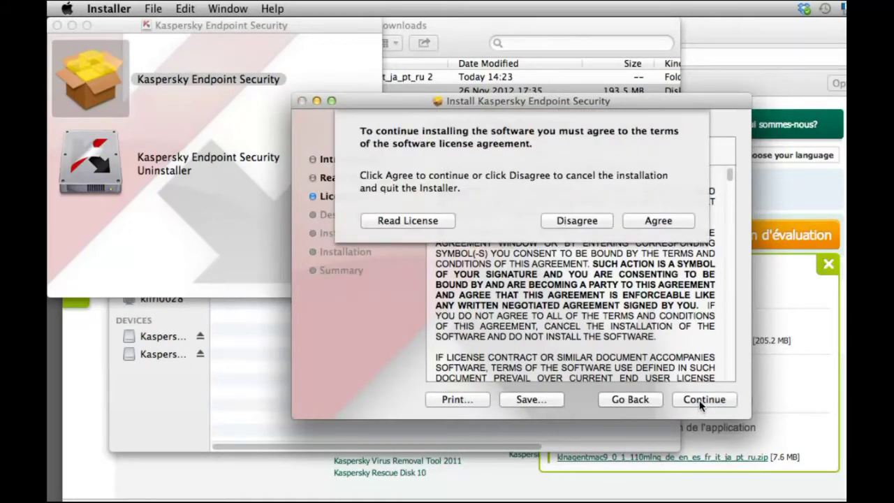
click(656, 221)
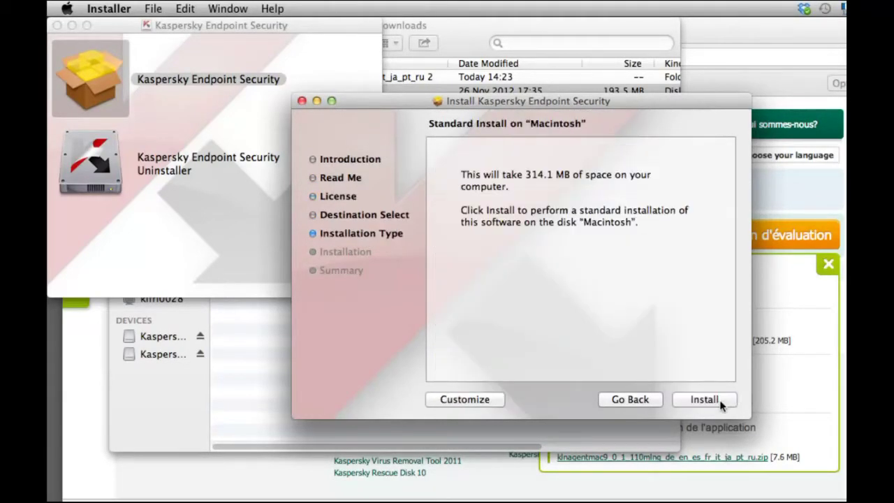
Run the standard Kaspersky Endpoint Security installation, authorize it with the account password, and close the installer once it completes
click(720, 400)
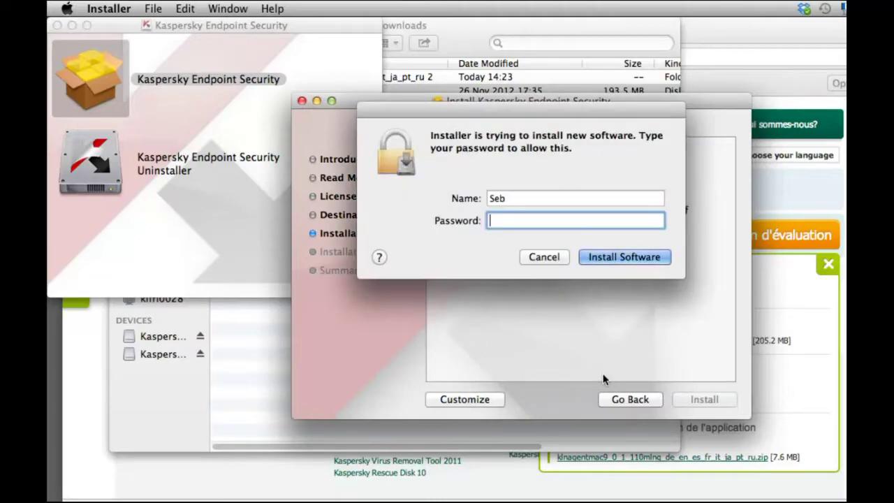
text(••••••••)
key(Return)
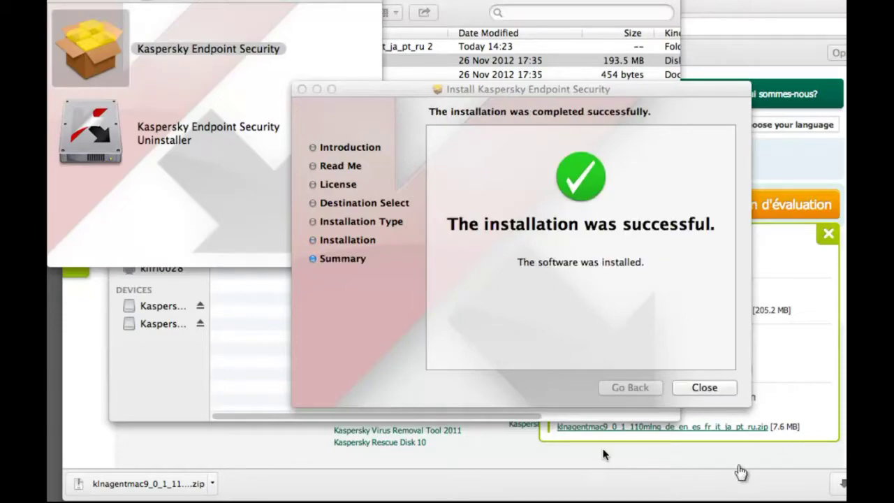
click(703, 388)
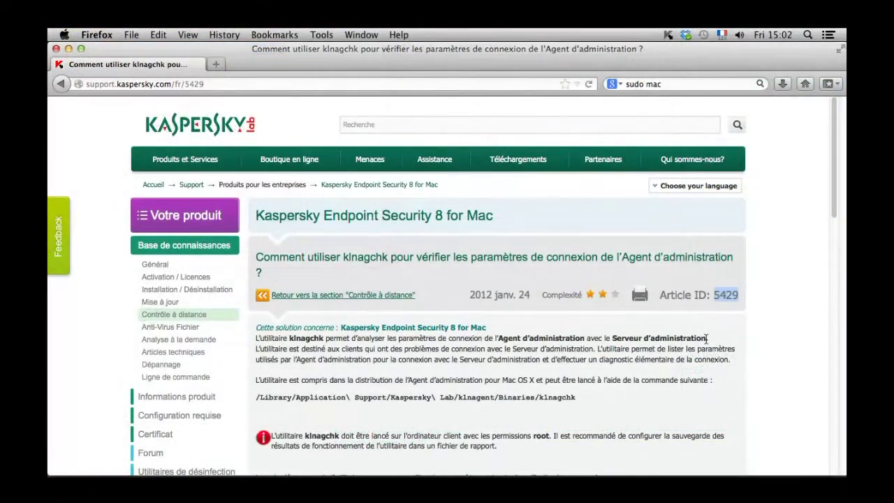
In Firefox, search the Kaspersky support site for article 5429 about checking the administration agent's connection with klnagchk
click(383, 125)
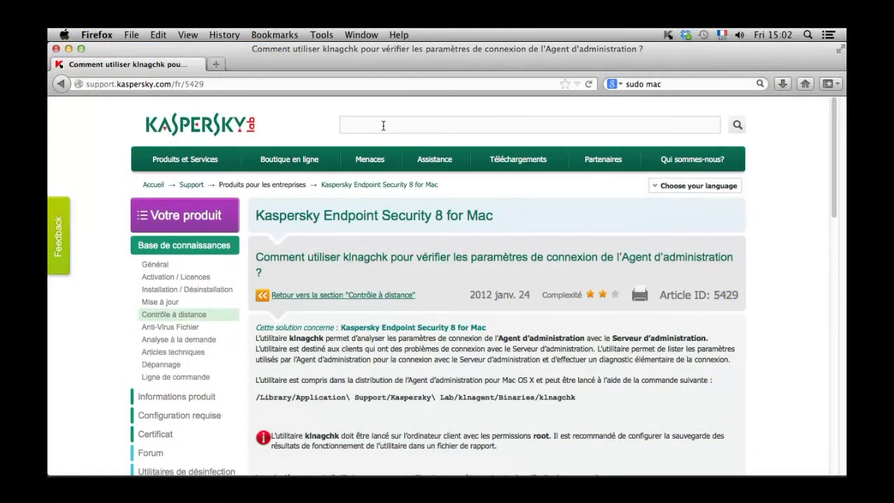
key(Return)
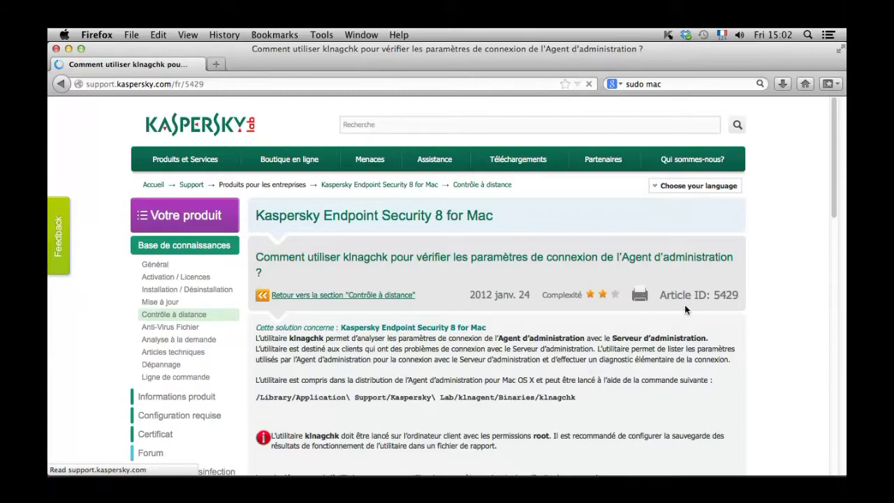
scroll(402, 396, down, 1)
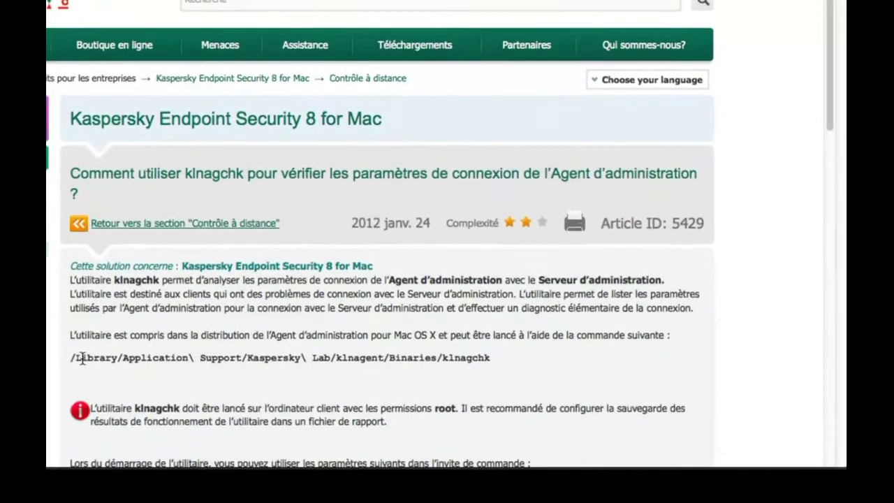
Copy the full command /Library/Application\ Support/Kaspersky\ Lab/klnagent/Binaries/klnagchk from the article
drag(261, 394, 330, 395)
drag(167, 361, 72, 360)
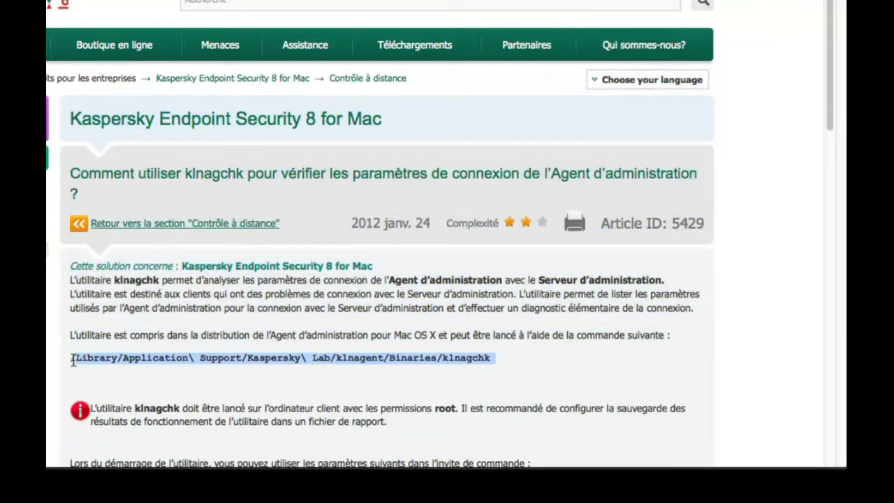
right_click(84, 362)
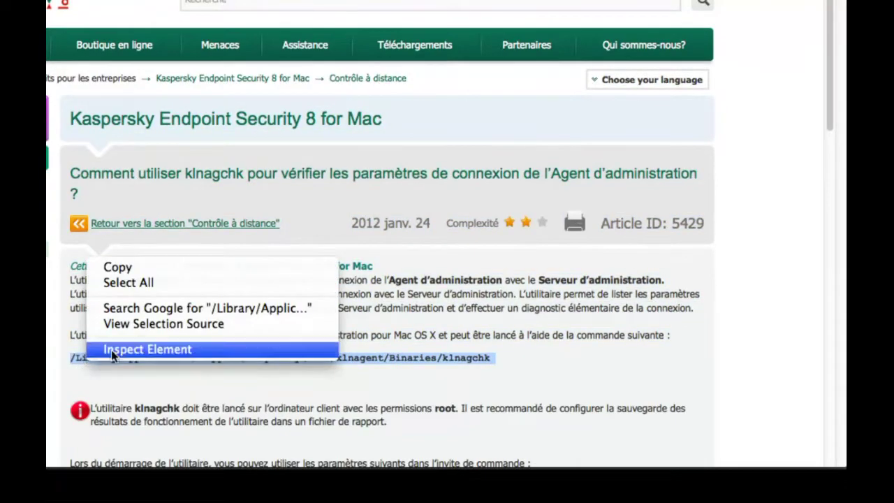
click(107, 266)
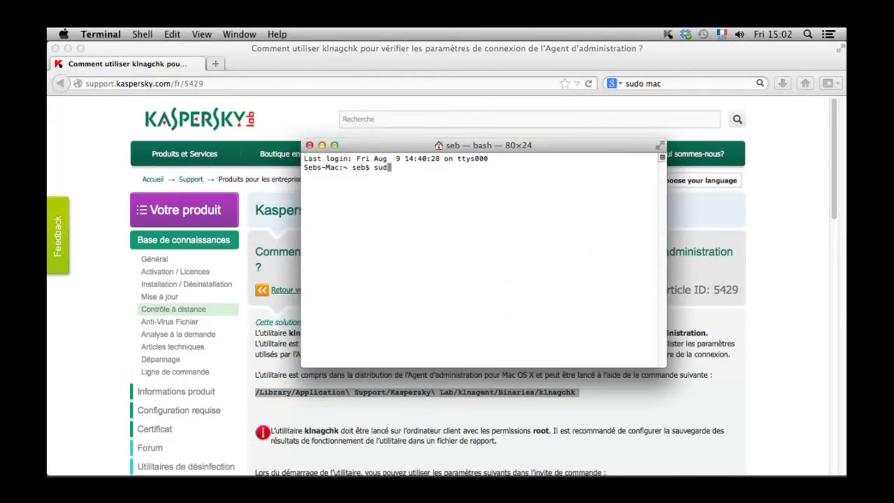
In Terminal, start a root shell with sudo -s and authenticate with the account password
key(Return)
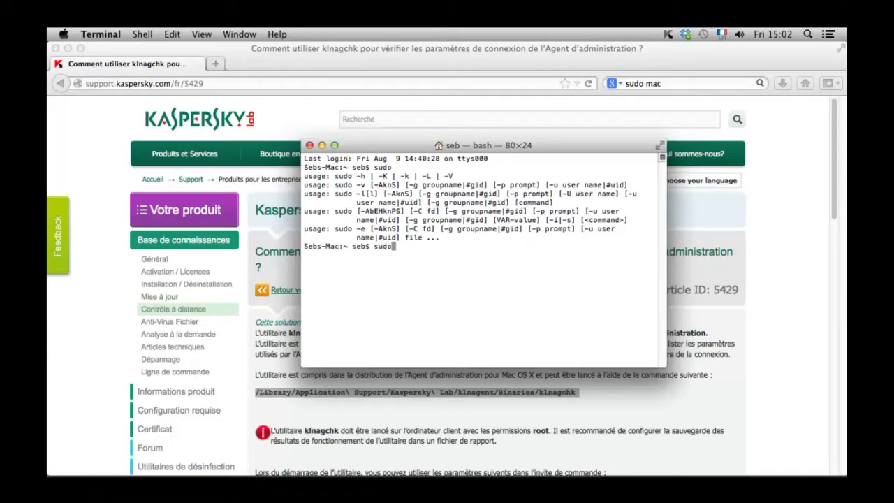
key(Return)
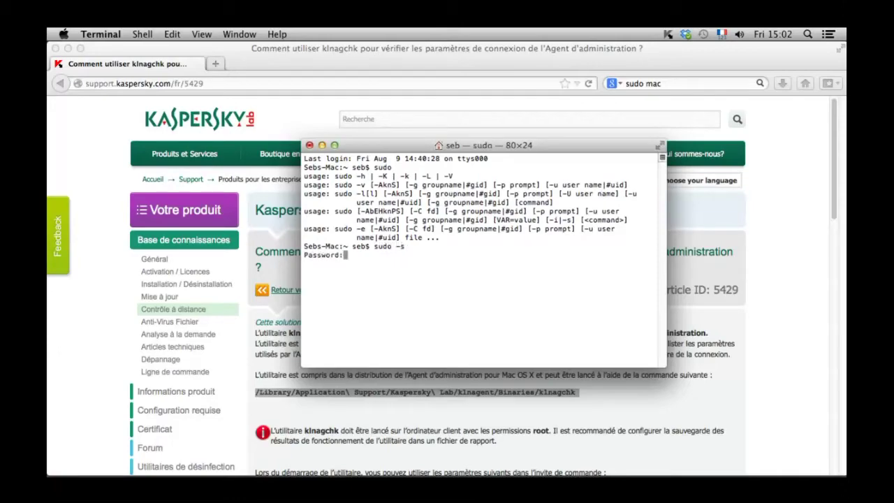
key(Return)
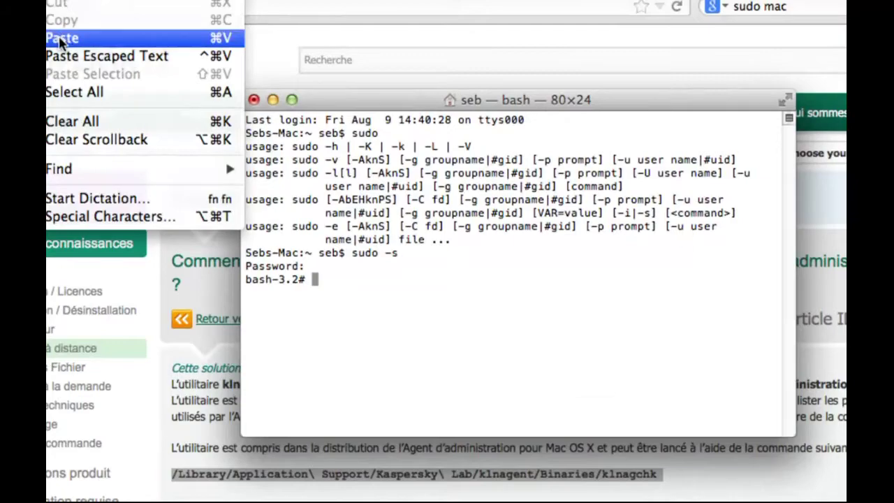
Run the copied klnagchk command and examine the agent's server address, ports, SSL settings and connection checks in the output
click(61, 38)
key(Return)
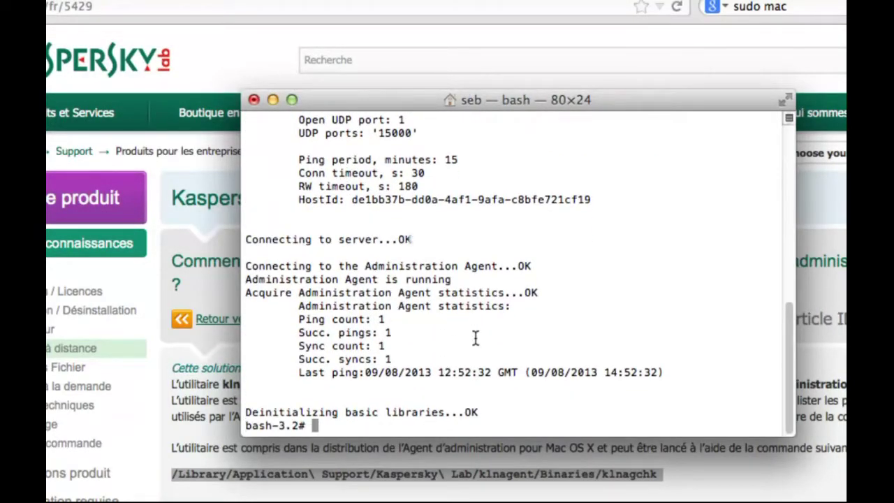
scroll(475, 338, up, 5)
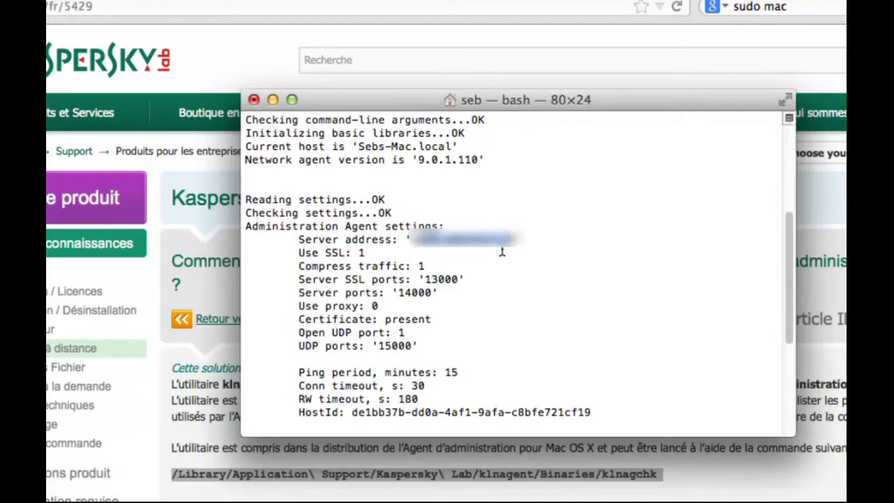
drag(413, 278, 491, 279)
click(492, 278)
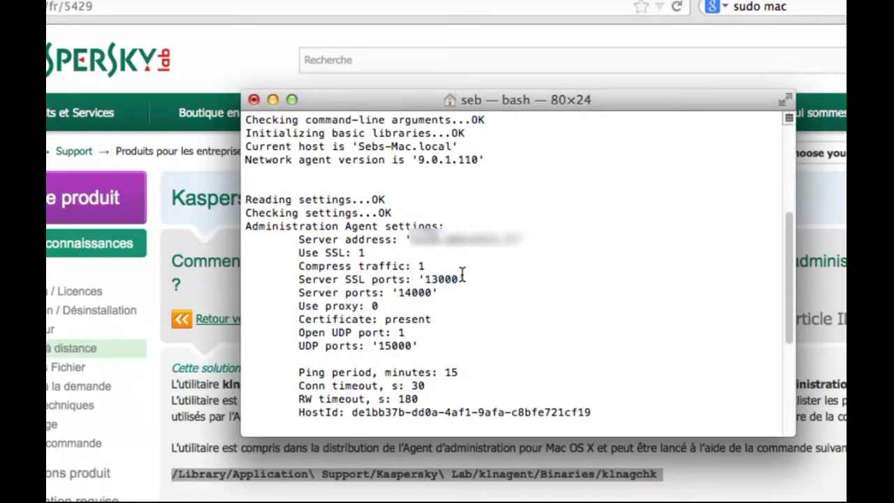
scroll(434, 294, down, 1)
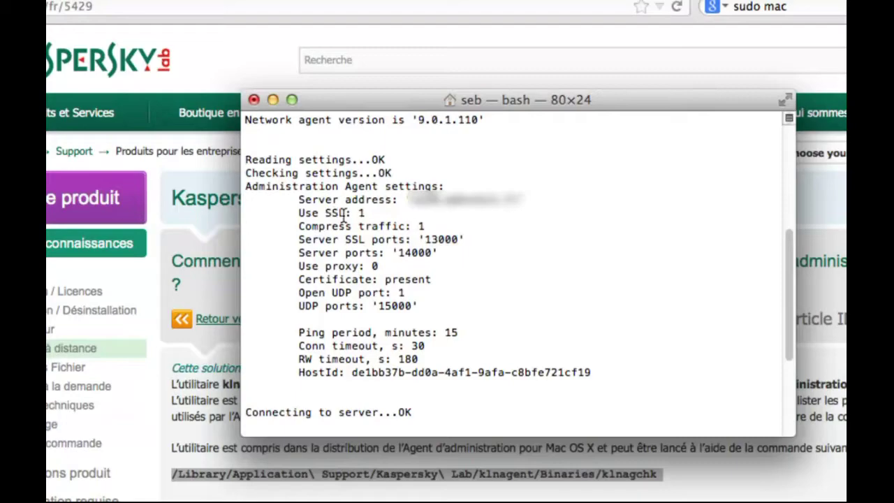
scroll(300, 231, down, 2)
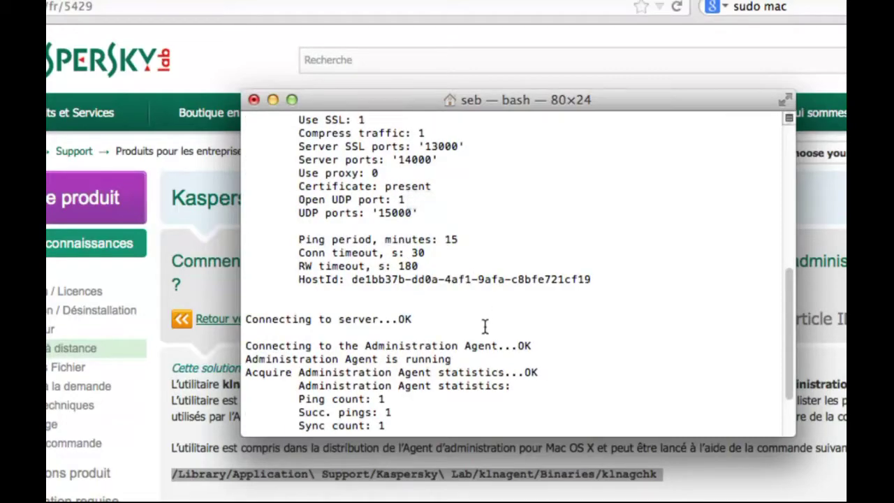
scroll(482, 327, down, 2)
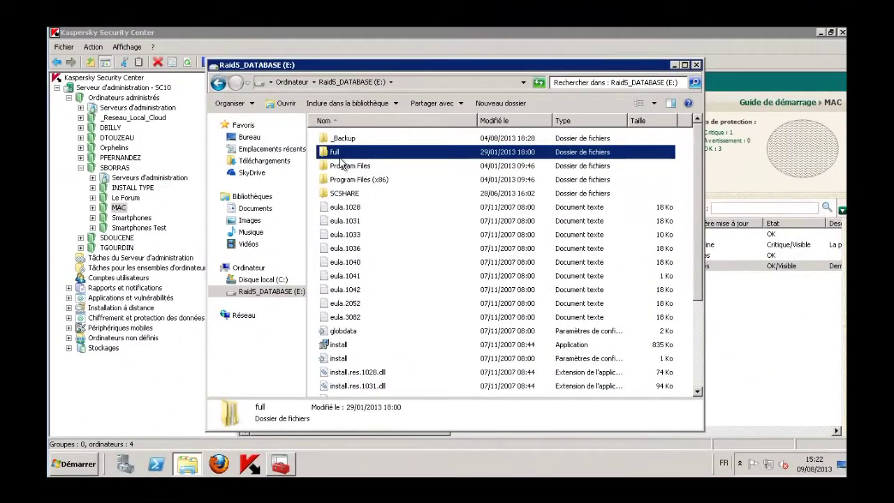
In Windows Explorer on the administration server, browse drive E: to full\Server\Plugins\KES4Mac and select the klcfginst plugin installer
double_click(336, 154)
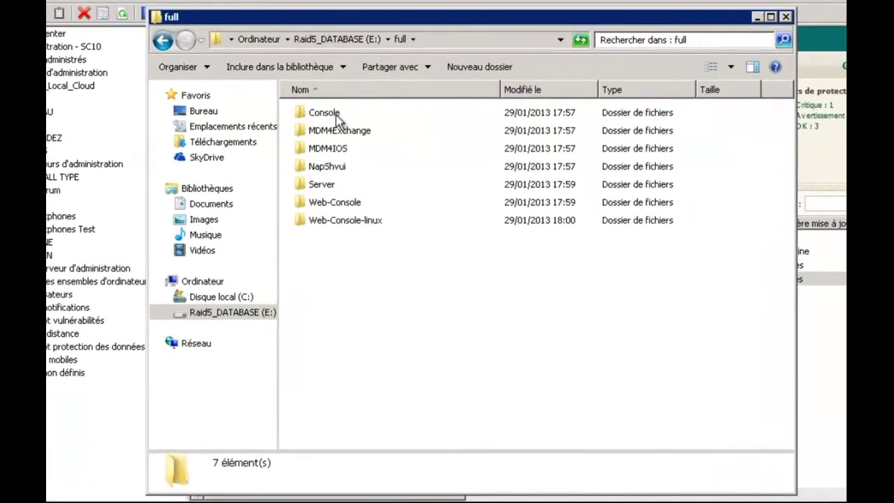
double_click(328, 184)
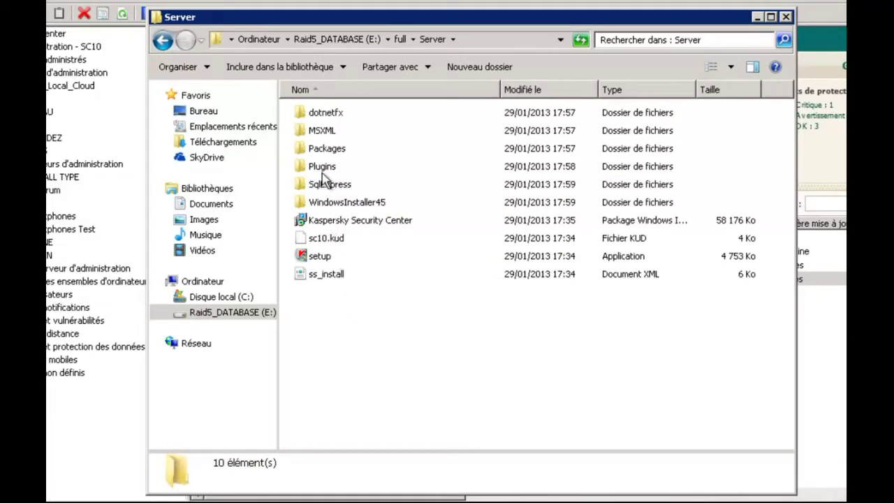
click(325, 171)
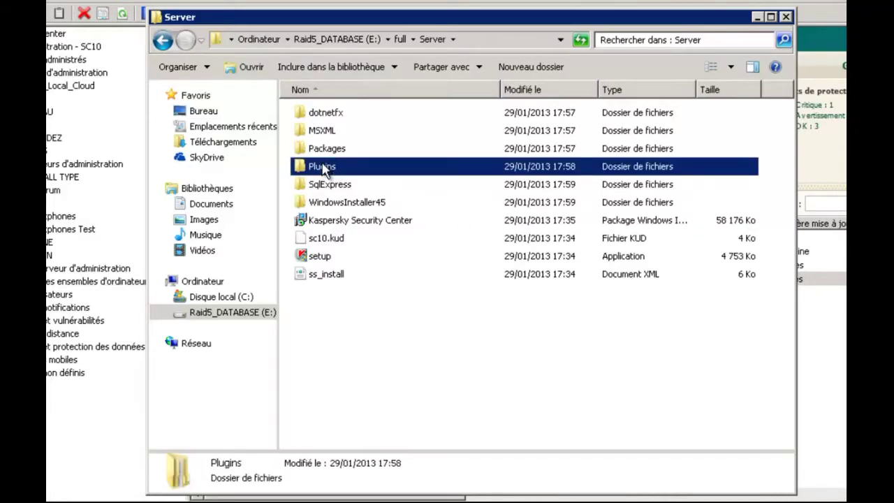
double_click(324, 171)
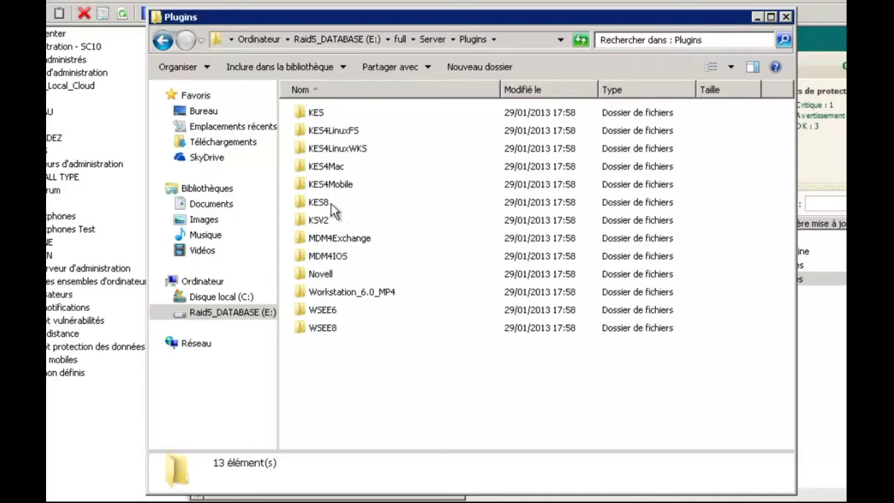
double_click(333, 168)
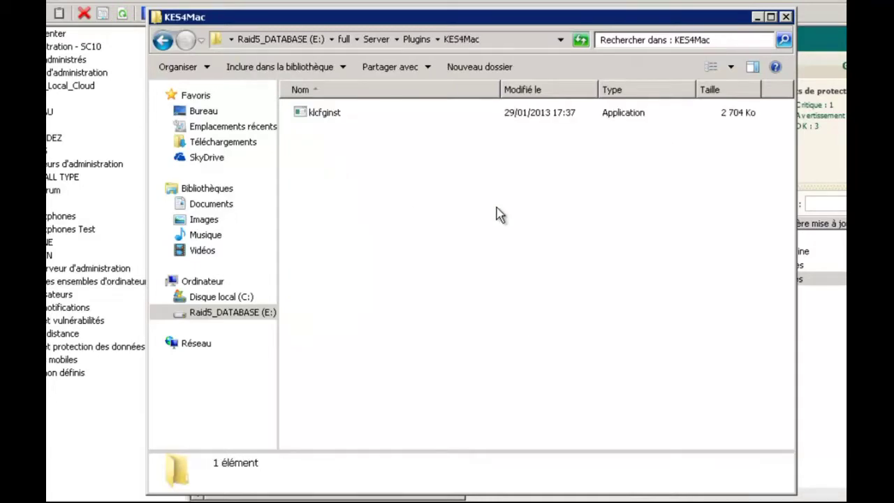
click(352, 120)
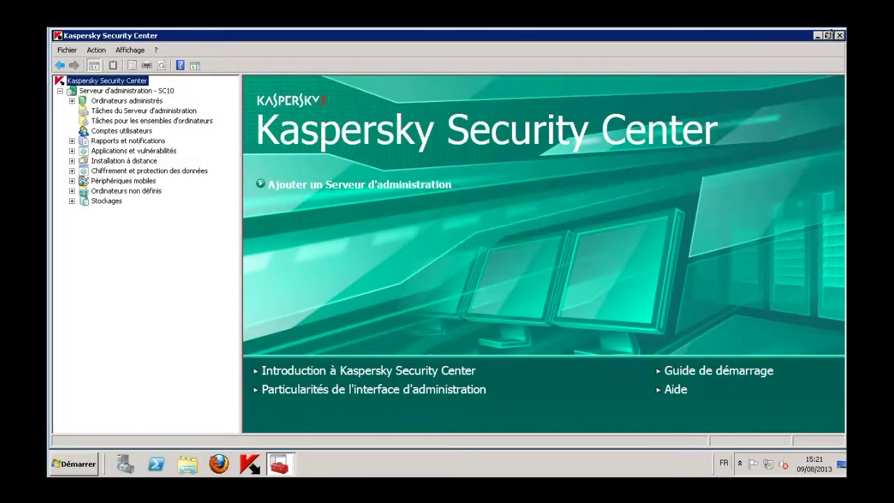
Maximize the Kaspersky Security Center console and open the Recherche window for administration server SC10
click(828, 35)
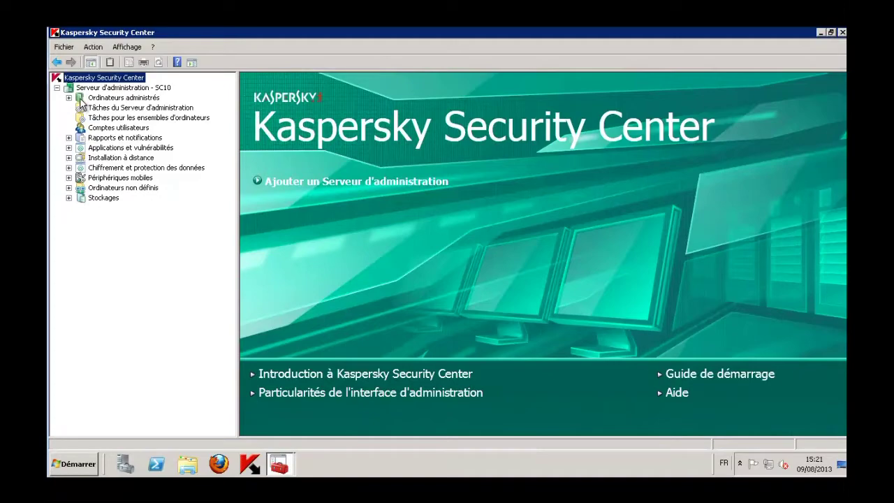
click(99, 89)
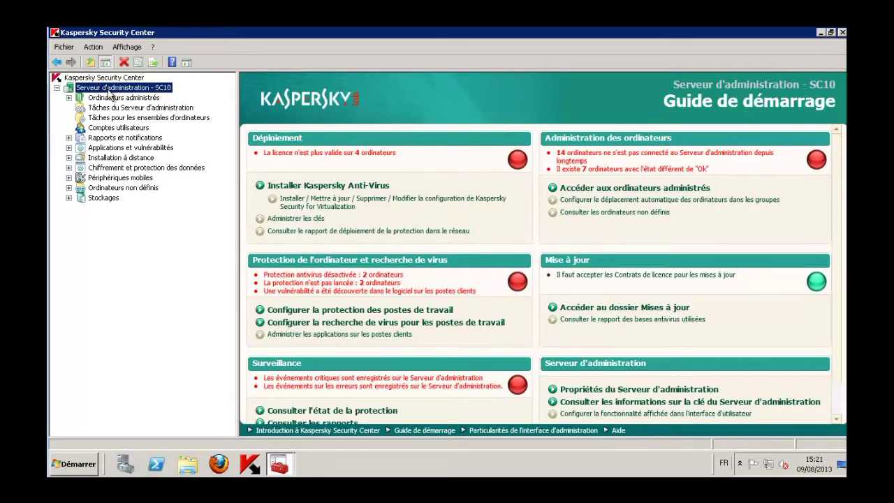
right_click(107, 91)
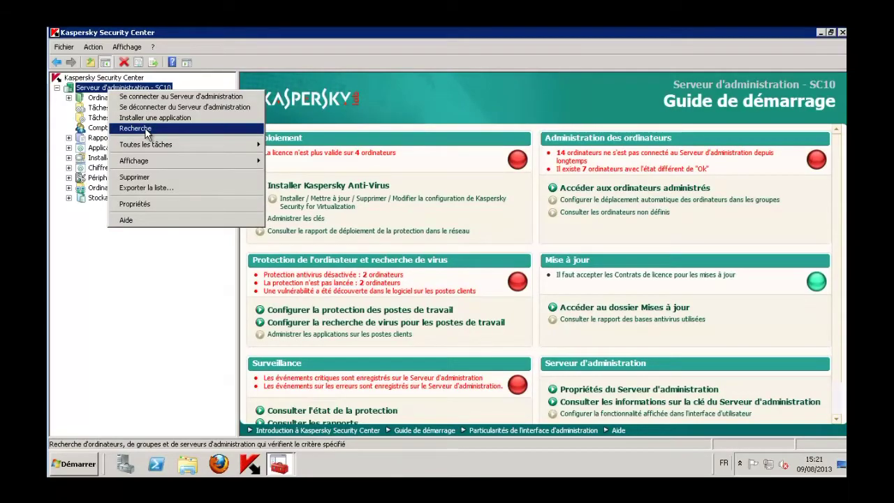
click(135, 128)
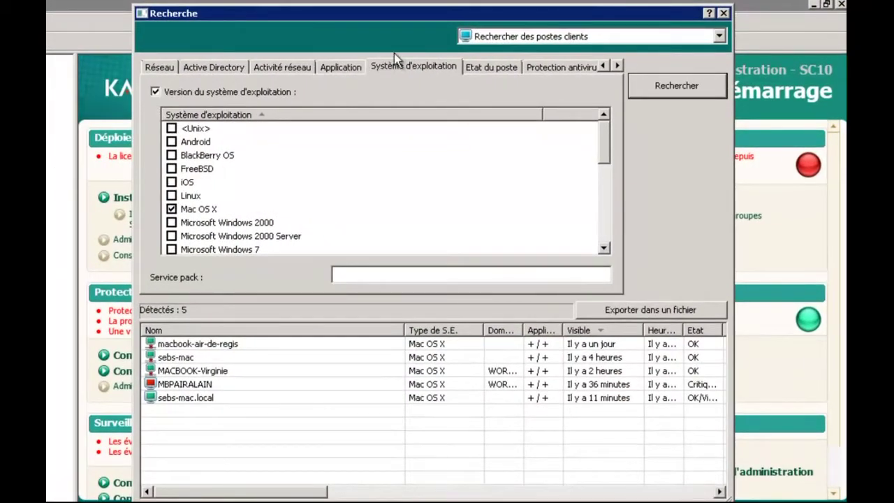
Search the client computers by operating system version with Mac OS X as the filter
click(162, 67)
click(427, 69)
click(192, 92)
click(186, 94)
click(653, 86)
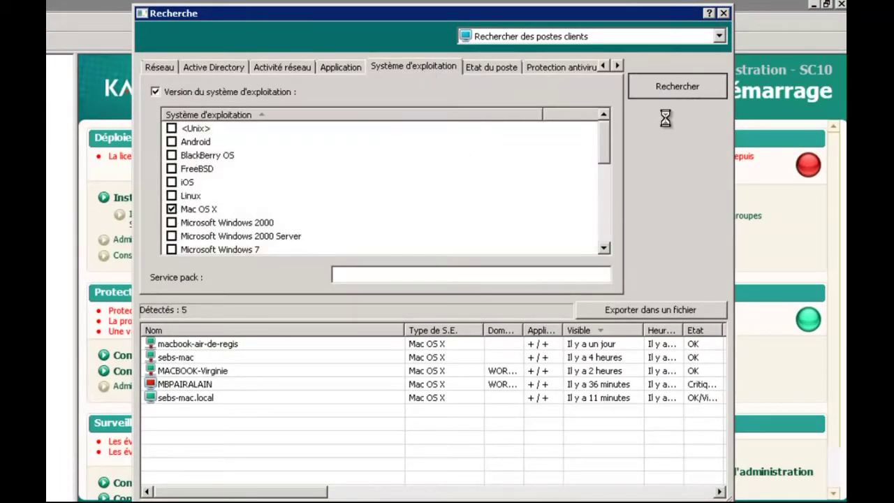
Select the newly installed Mac in the results and rerun the search to check when it was last visible
click(167, 395)
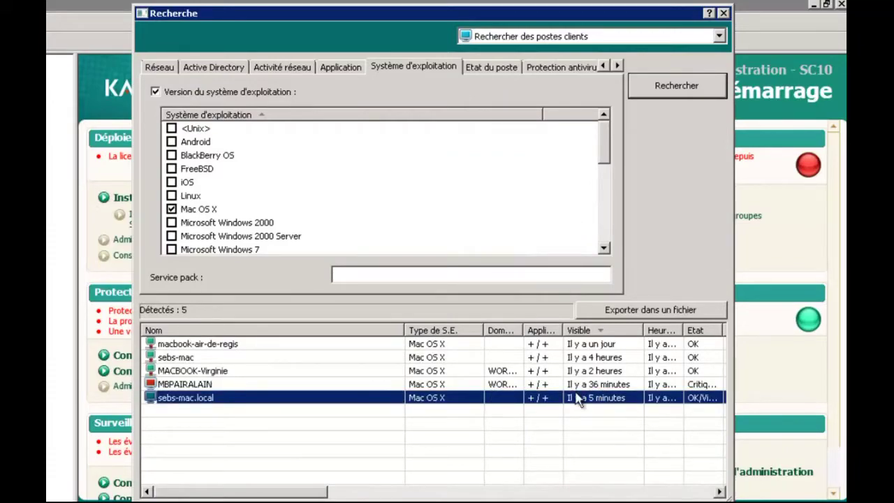
click(659, 86)
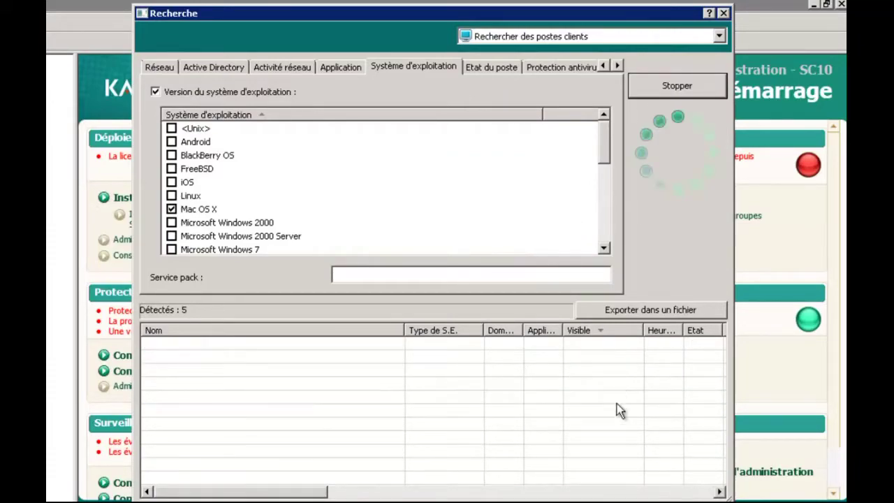
click(607, 397)
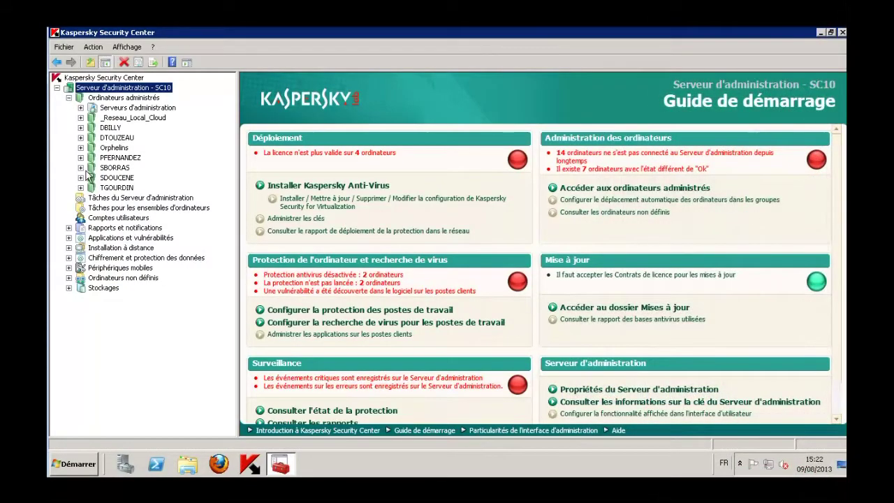
Open the MAC group among the managed computers and look through its client Macs
click(81, 168)
click(120, 208)
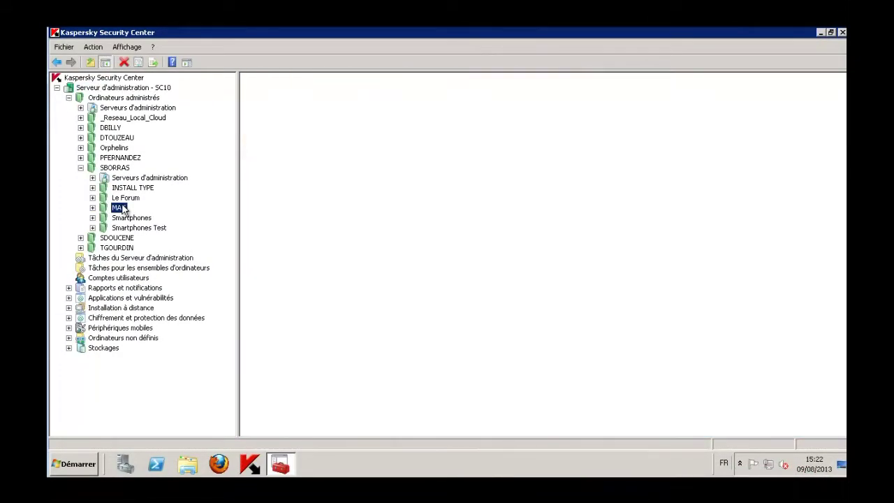
click(288, 244)
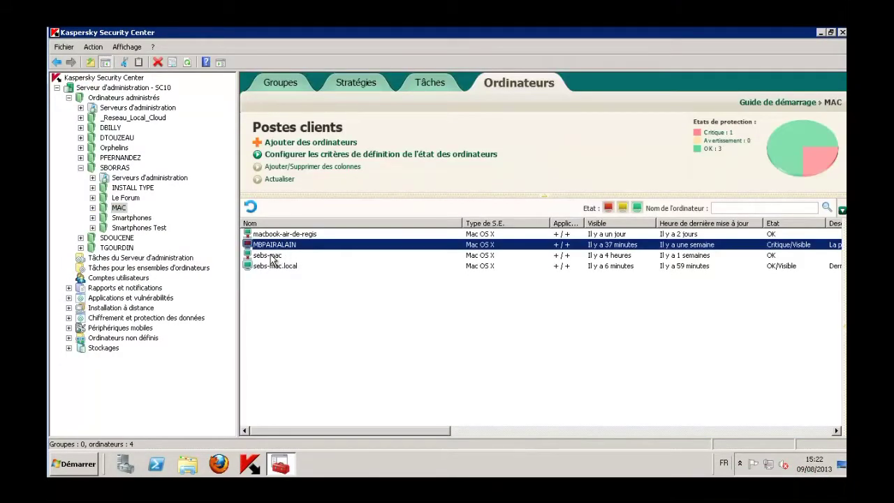
click(270, 256)
click(270, 268)
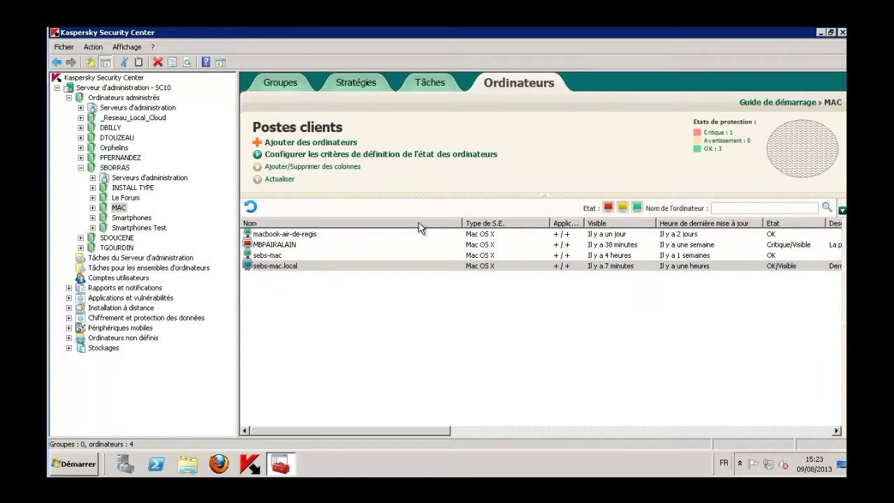
Open the properties of the Stratégie MAC policy and display its Paramètres section
click(357, 83)
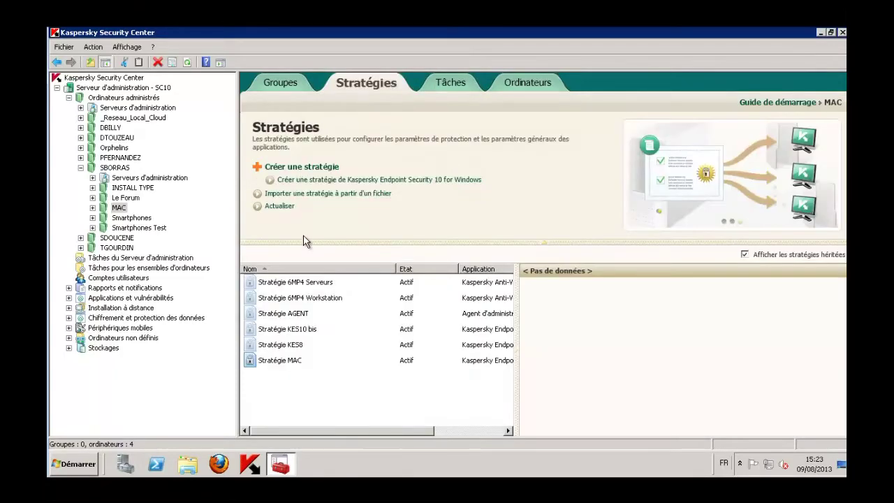
click(285, 364)
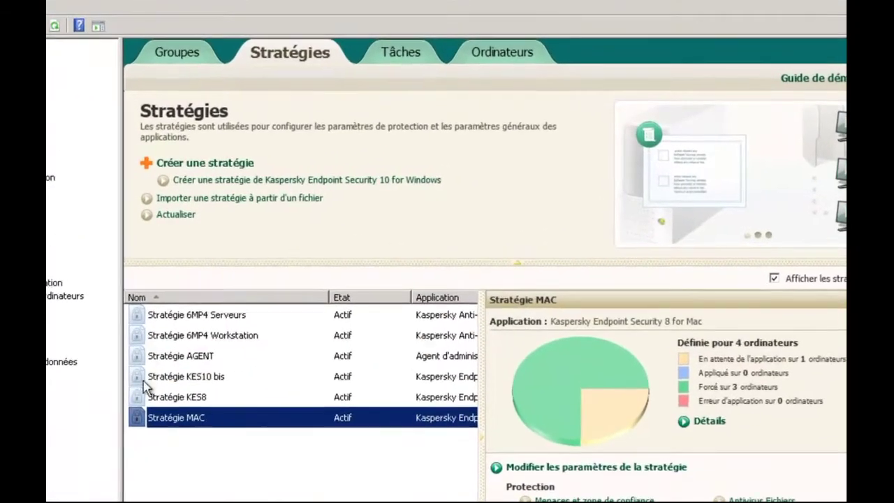
double_click(307, 360)
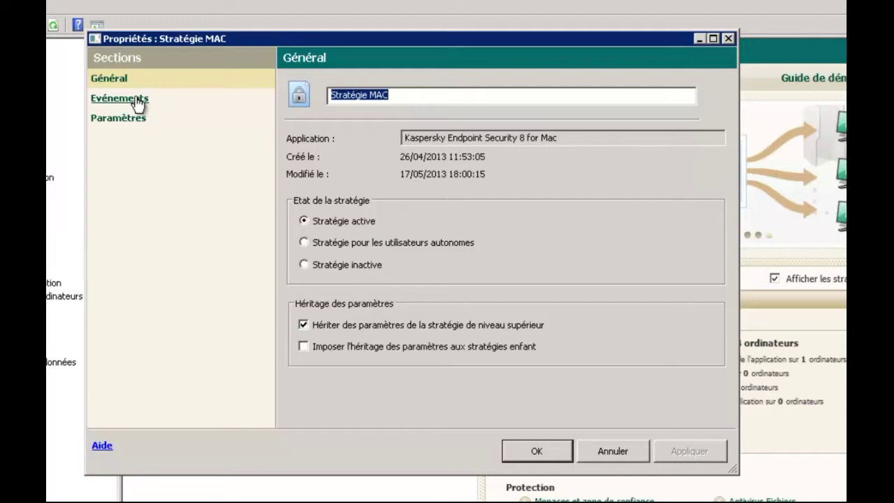
click(136, 99)
click(135, 118)
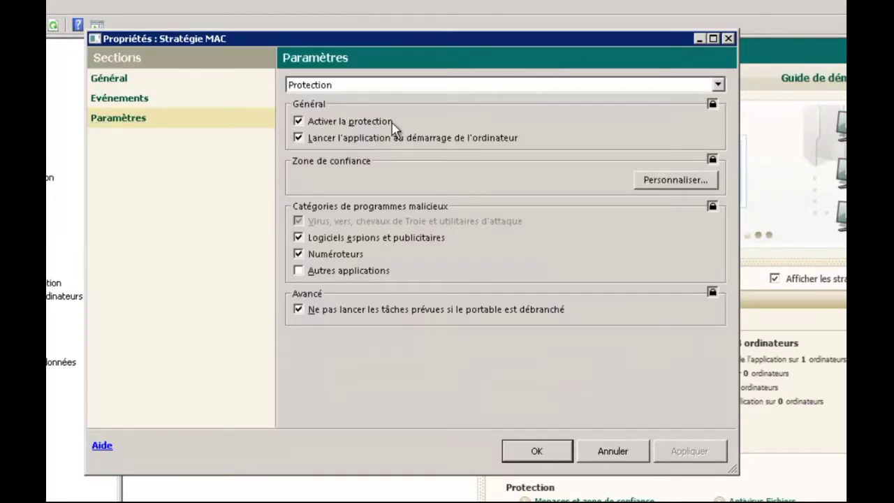
Examine the policy's trust zone and its exclusion rule options, and cancel without adding a rule
click(671, 183)
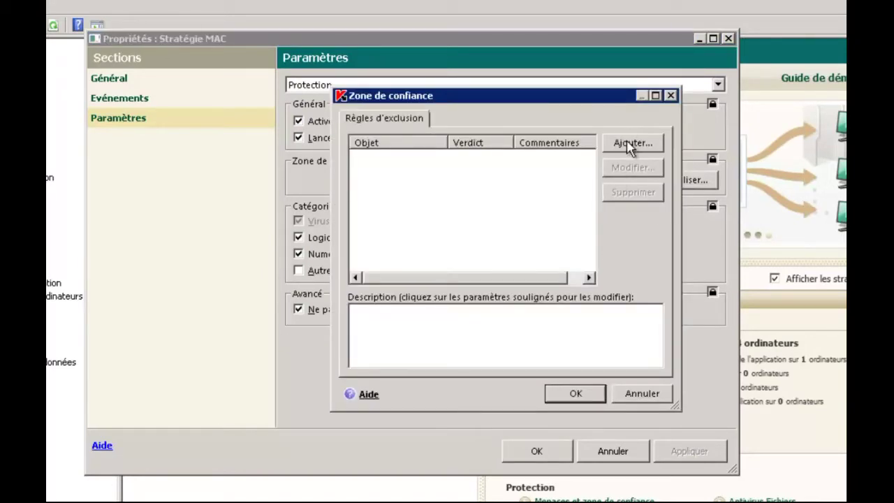
click(629, 144)
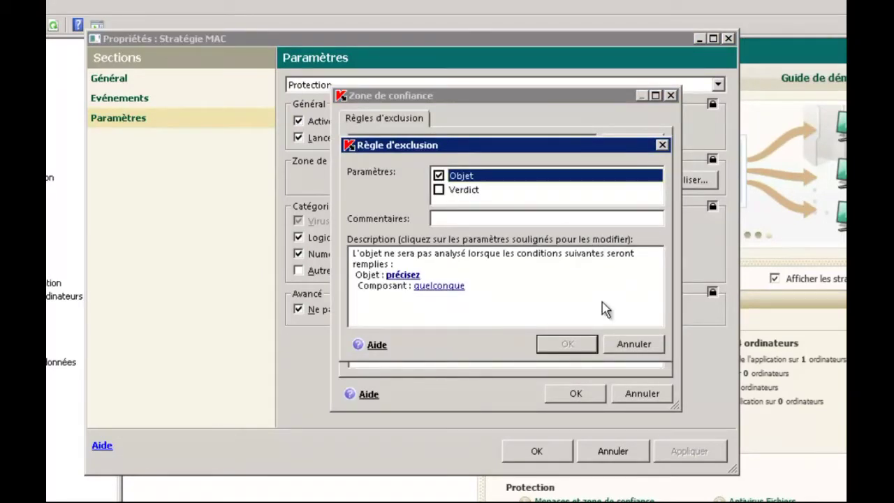
click(642, 353)
click(642, 393)
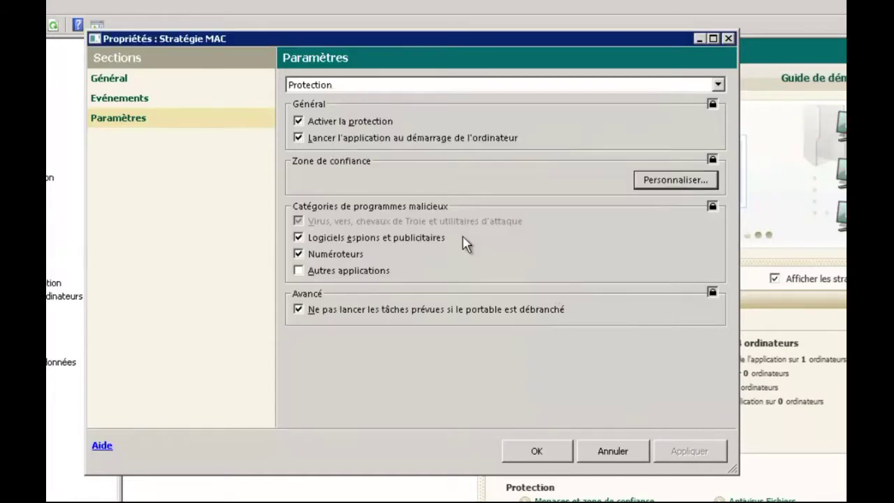
Restore the default protection level for the policy's Antivirus Fichiers component
click(363, 85)
click(347, 111)
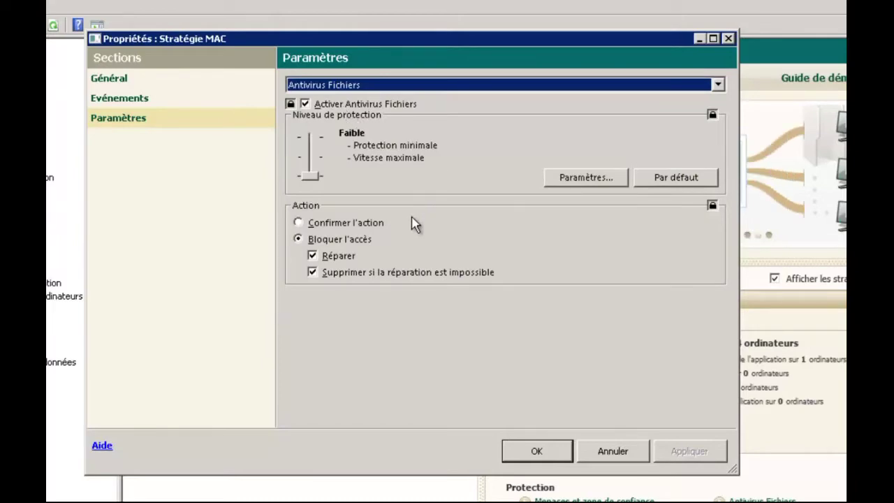
click(681, 177)
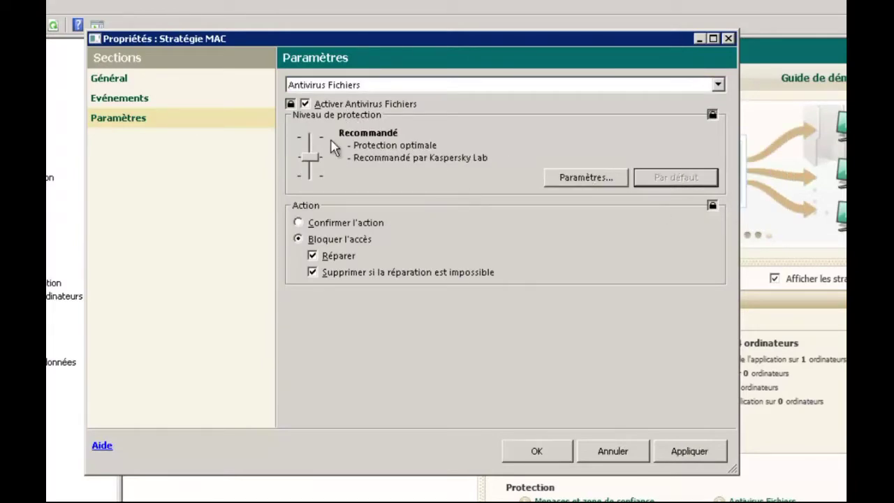
Review the general, protection scope and advanced settings of Antivirus Fichiers
click(585, 177)
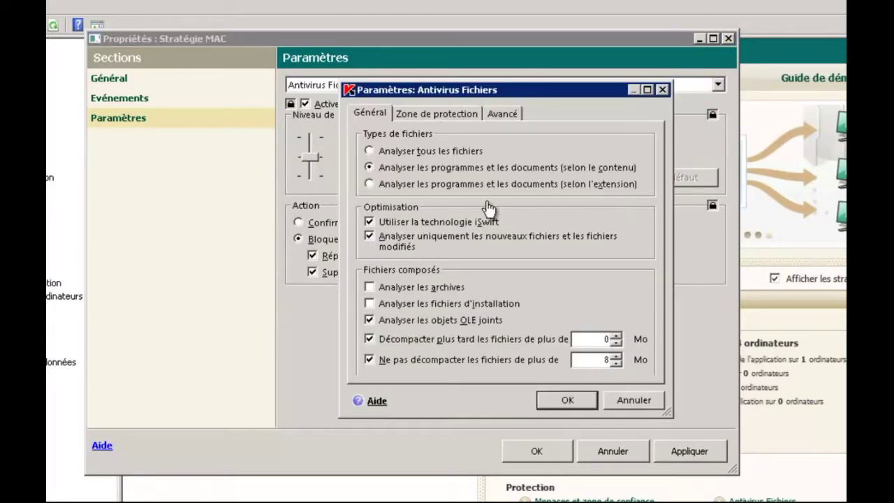
click(435, 116)
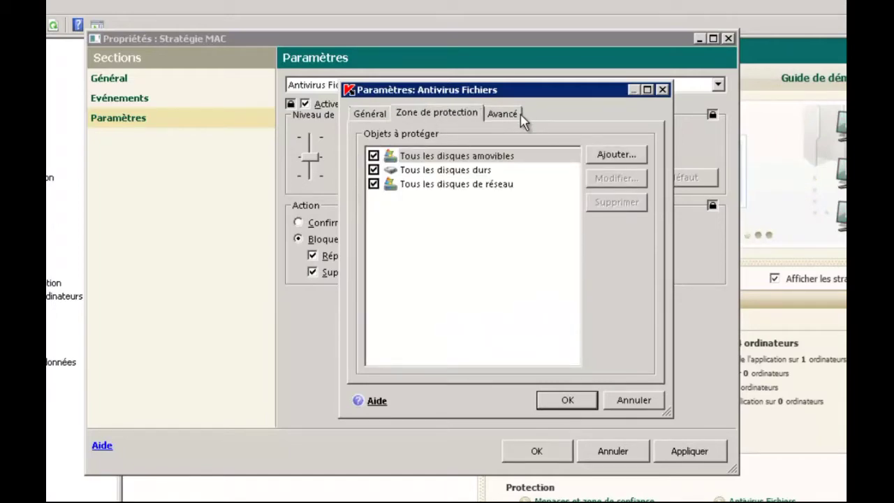
click(507, 116)
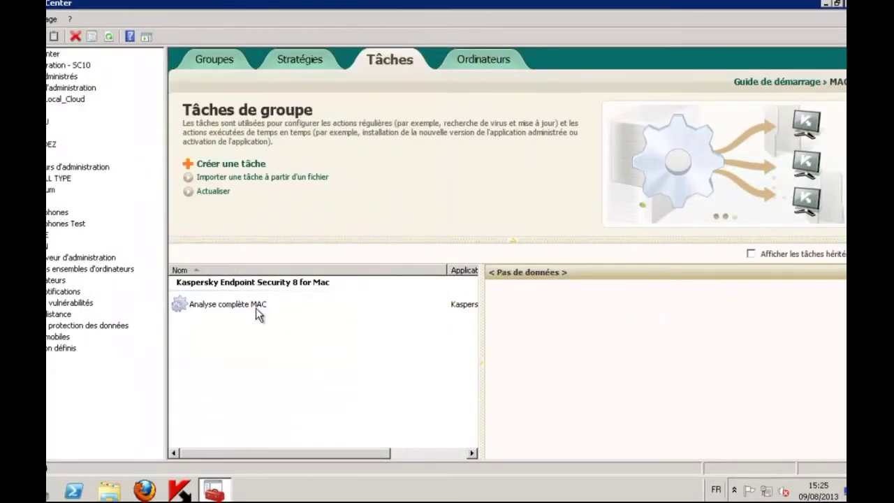
Start a new group task for the Macs and name it MAJ MAC
click(256, 306)
click(244, 165)
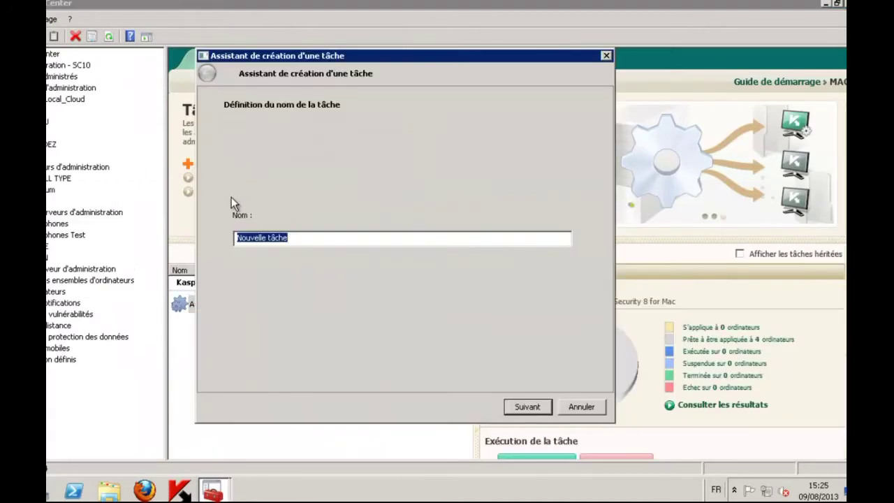
text(M)
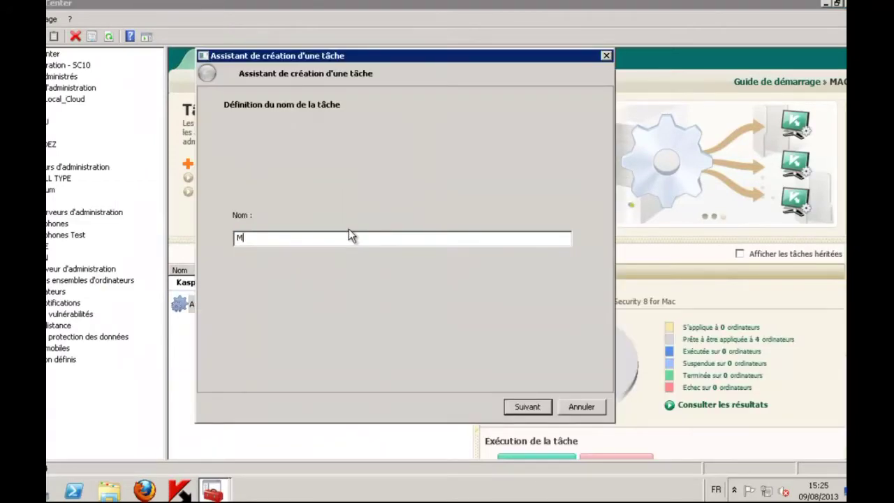
text(AJ MAC)
key(Return)
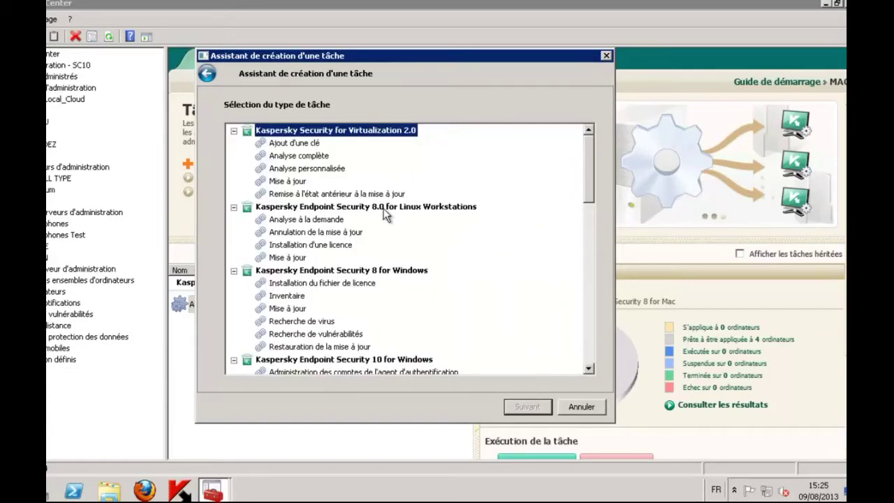
Make it a Mise à jour task for Kaspersky Endpoint Security 8 for Mac, with Serveur d'administration as update source
click(593, 218)
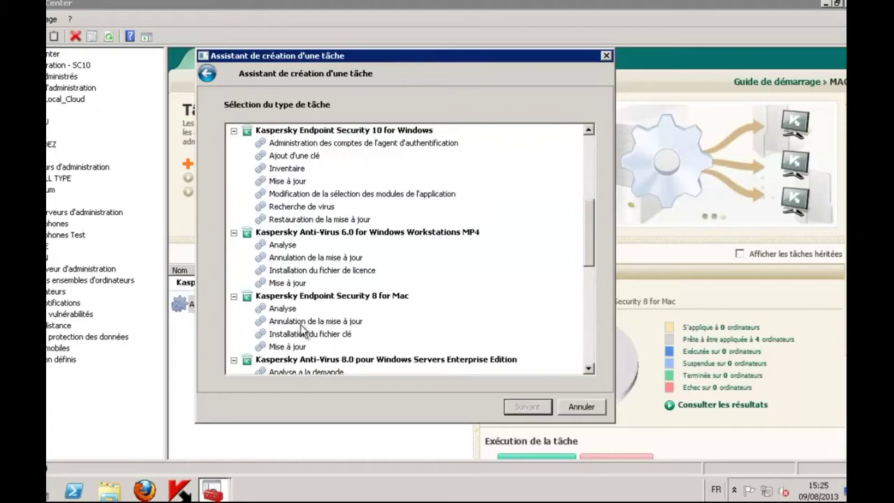
click(288, 347)
click(529, 409)
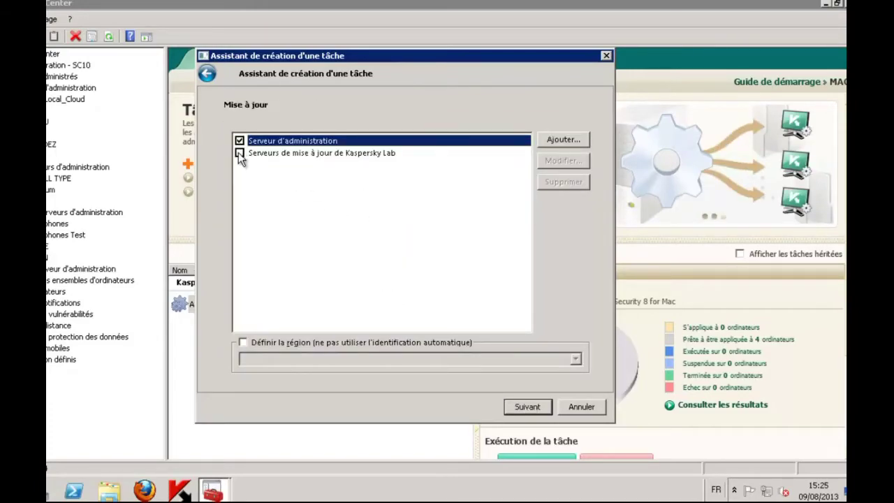
click(522, 412)
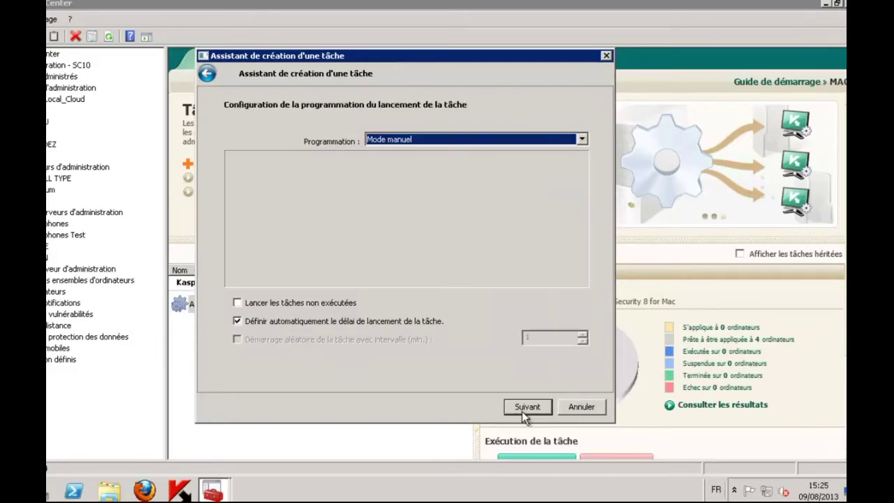
Schedule the task every 3 hours with missed tasks launched and the automatic launch delay disabled, and finish creating it
click(418, 141)
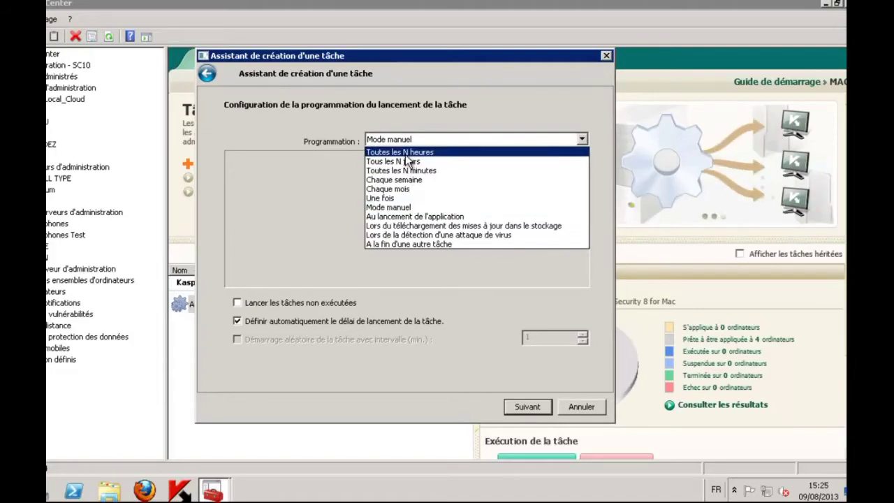
click(406, 153)
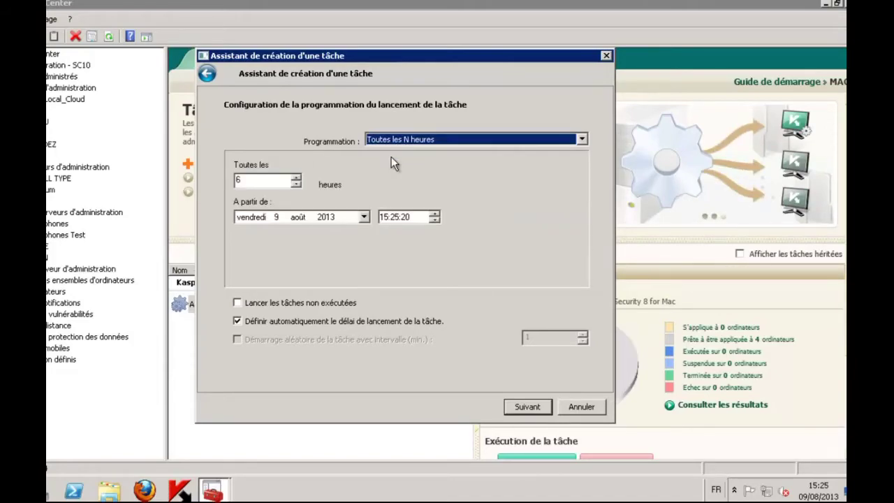
drag(242, 180, 230, 176)
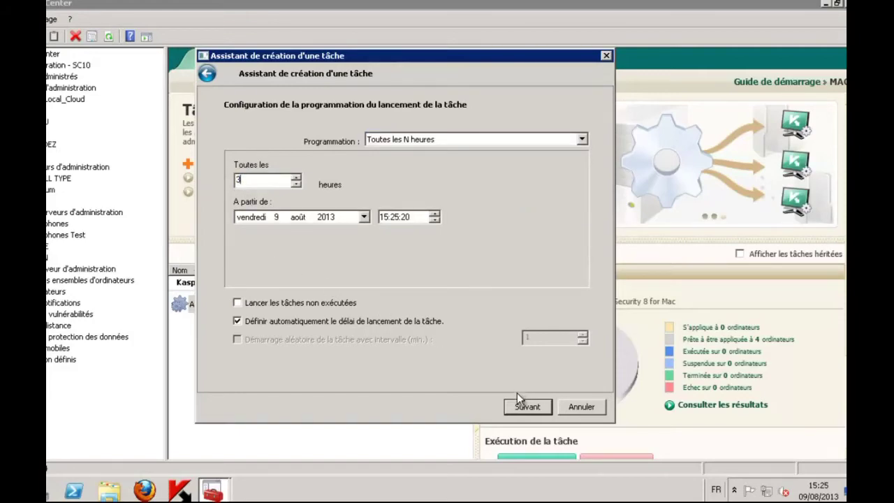
click(257, 320)
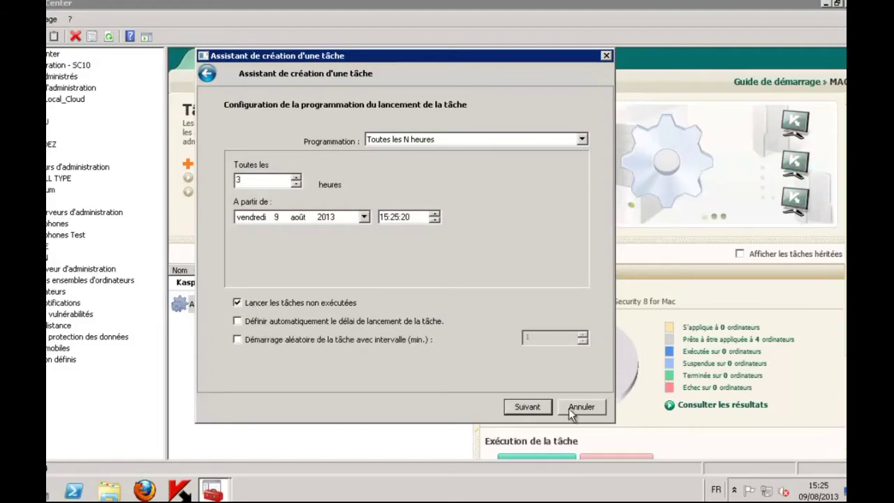
click(528, 408)
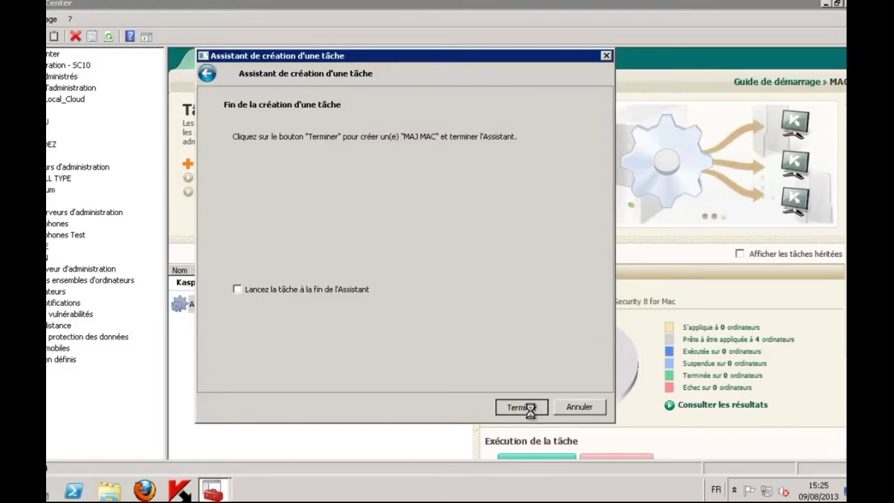
click(529, 409)
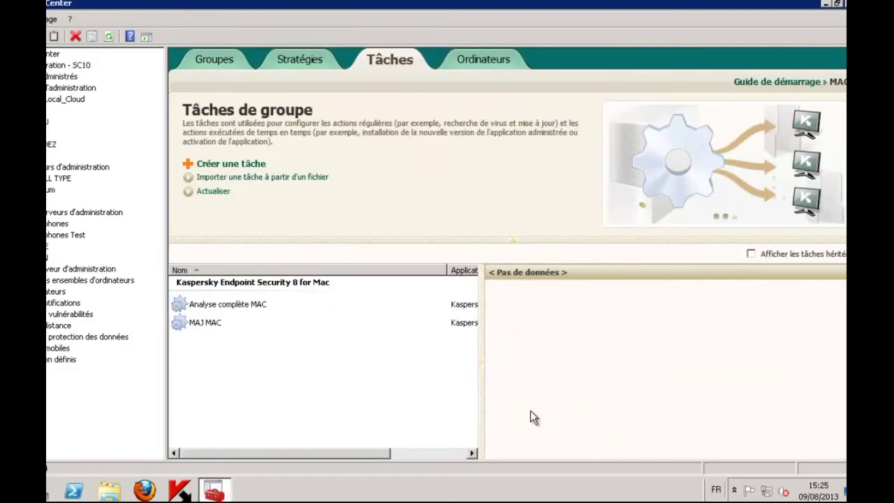
Run the MAJ MAC update task immediately
click(211, 324)
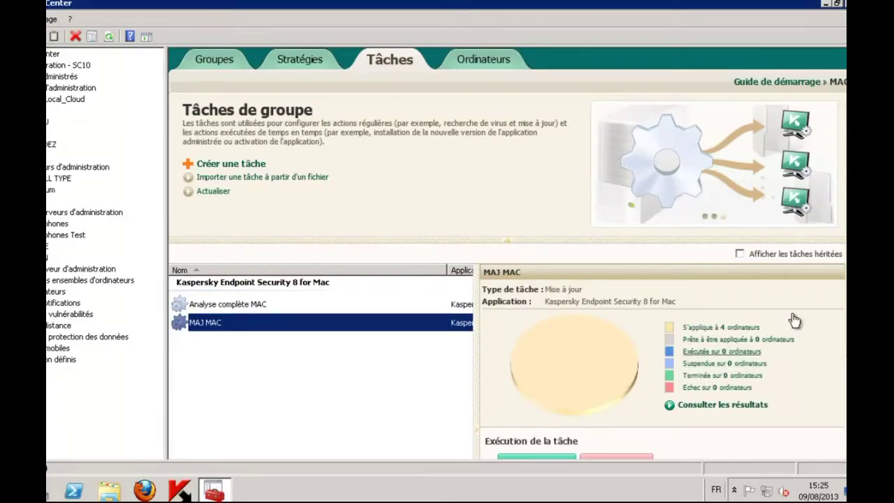
scroll(507, 277, down, 3)
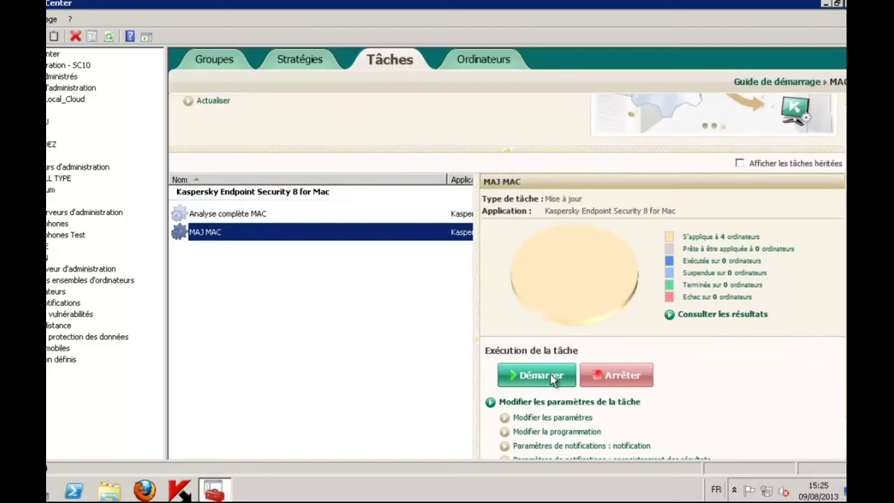
click(515, 381)
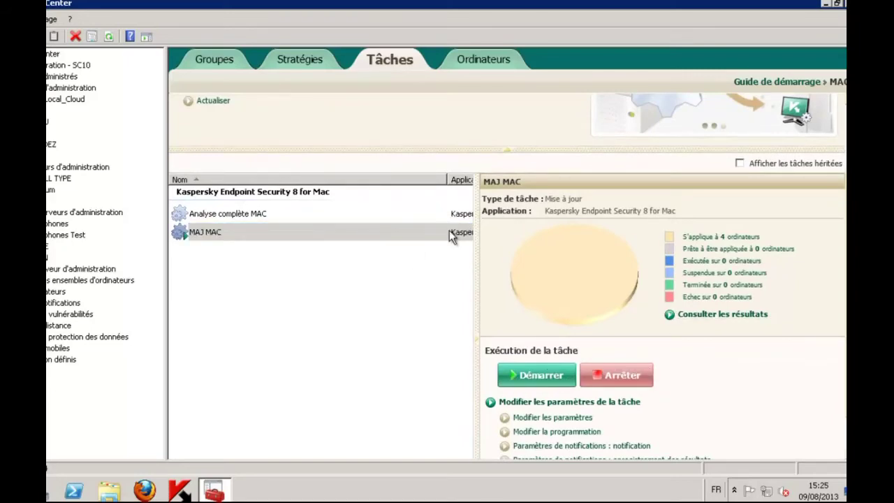
Set the Analyse complète MAC task's schedule to Chaque semaine, on dimanche at 18:00:00
click(240, 213)
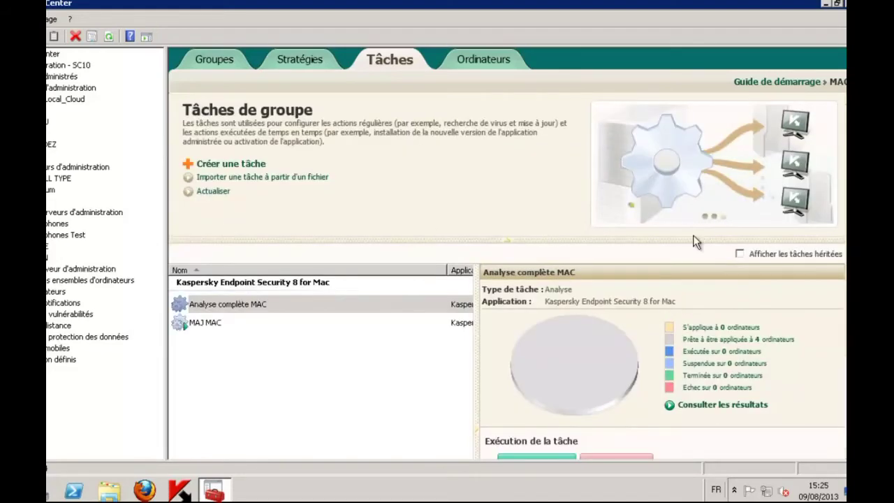
click(236, 303)
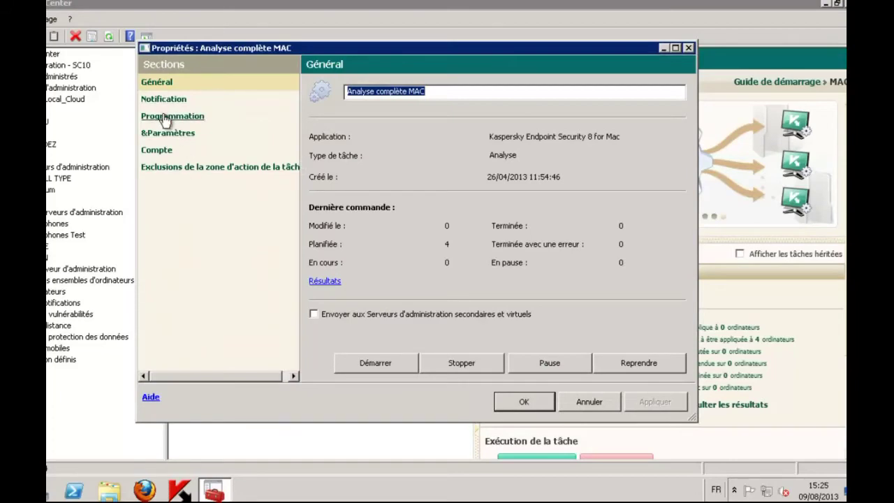
click(171, 117)
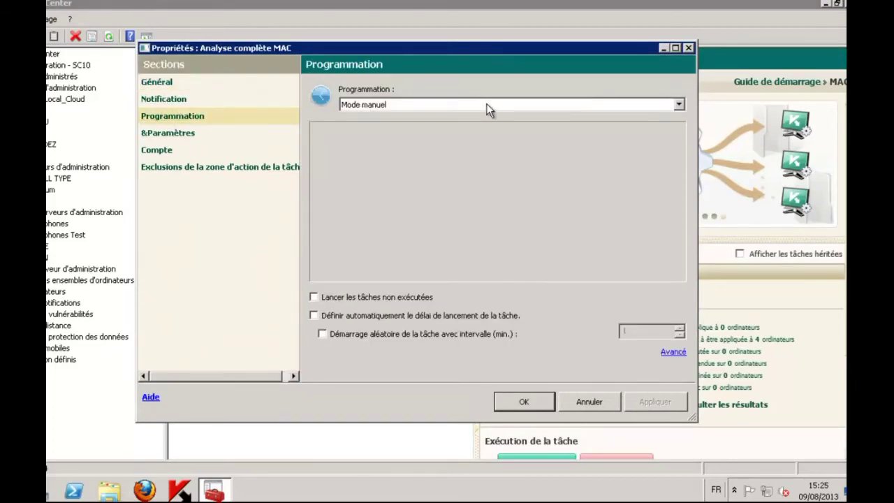
click(489, 108)
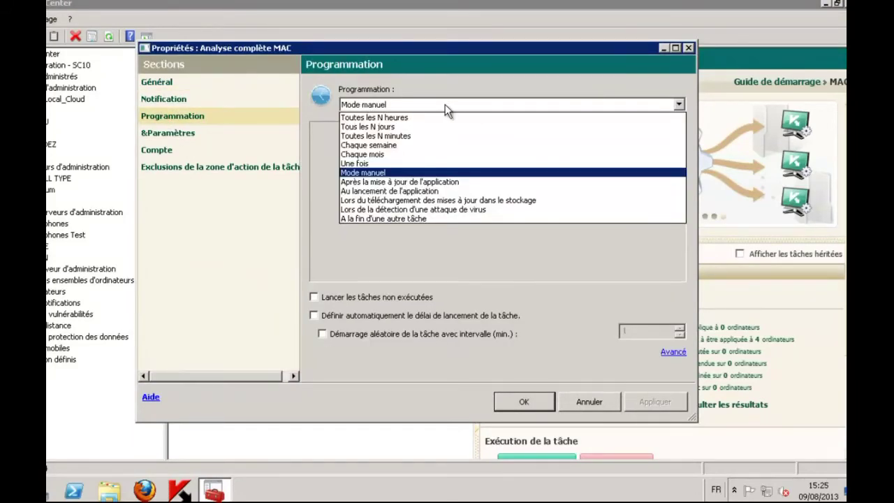
click(377, 144)
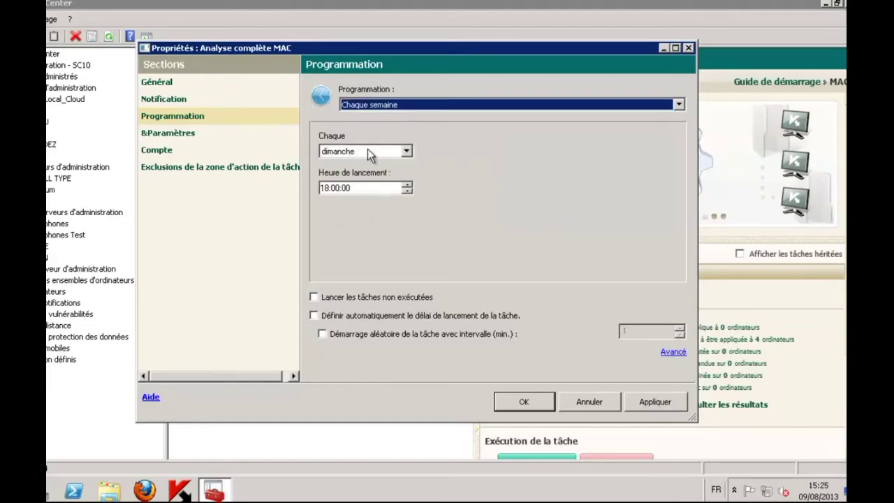
click(368, 149)
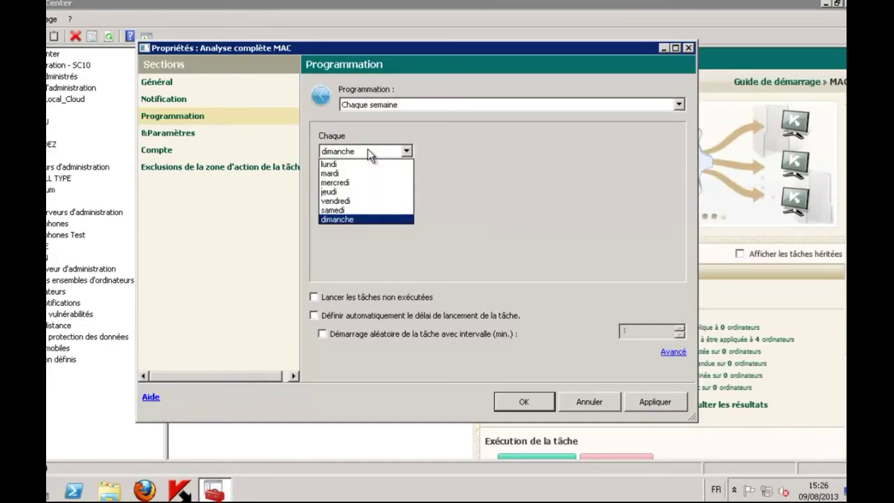
click(367, 149)
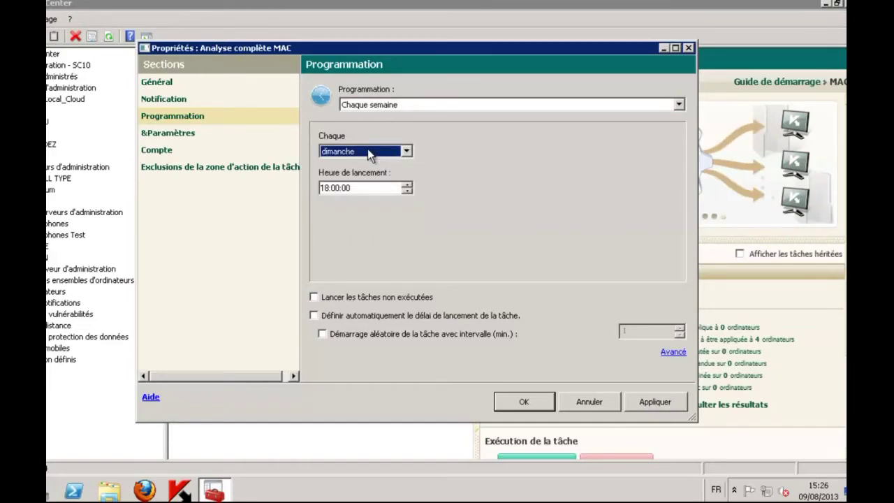
click(183, 140)
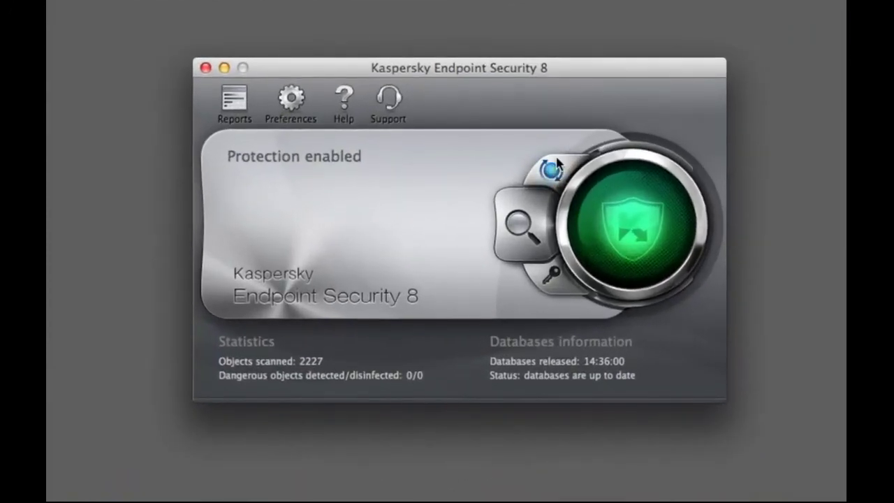
Switch to Kaspersky Endpoint Security 8 on the Mac and review its available scan types and license details
click(510, 193)
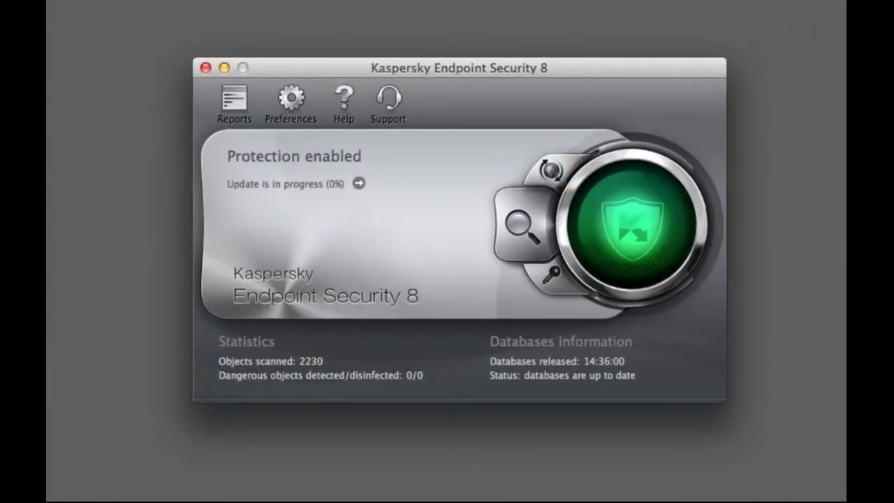
click(512, 221)
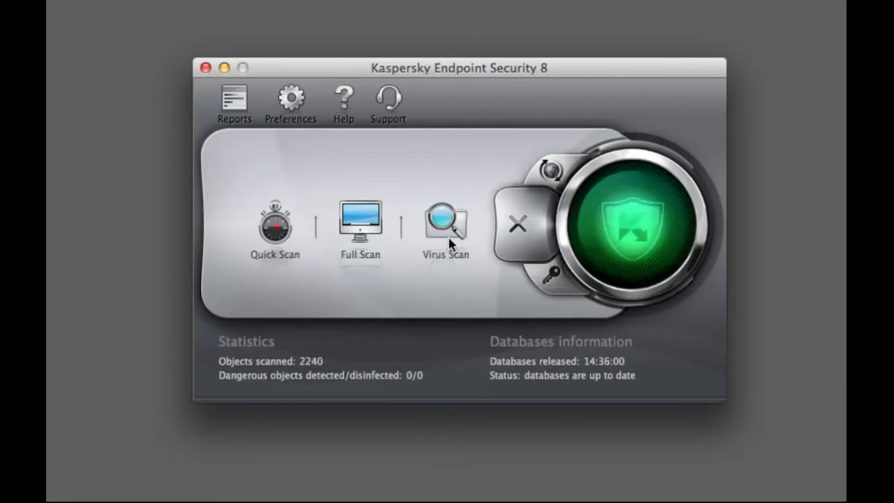
click(551, 275)
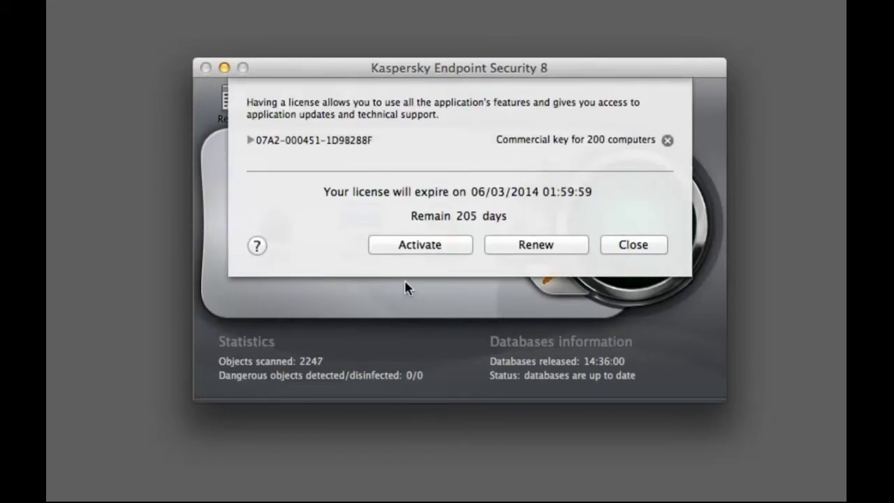
click(619, 248)
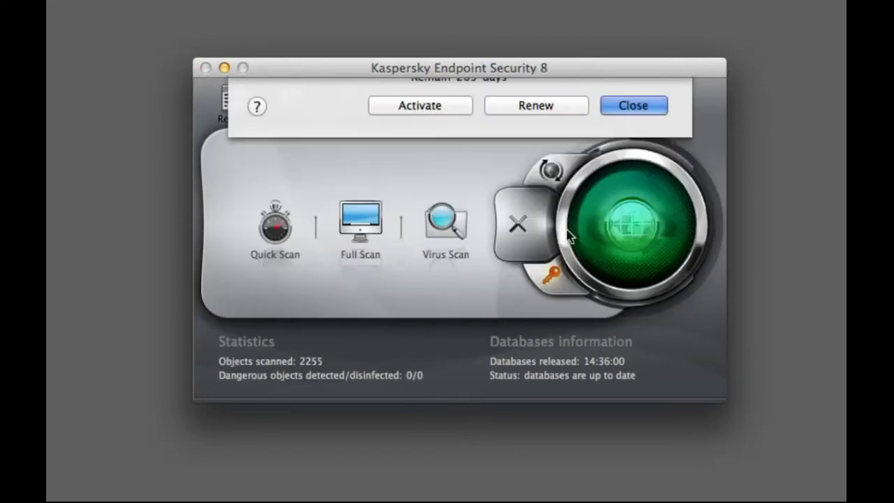
Examine the Protection preferences, including the File Anti-Virus protection scope and additional settings, without changing them
click(292, 102)
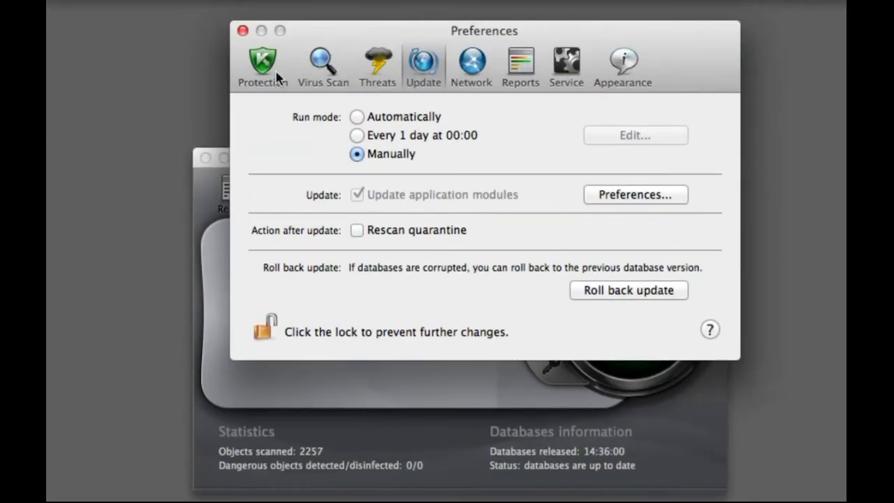
click(260, 68)
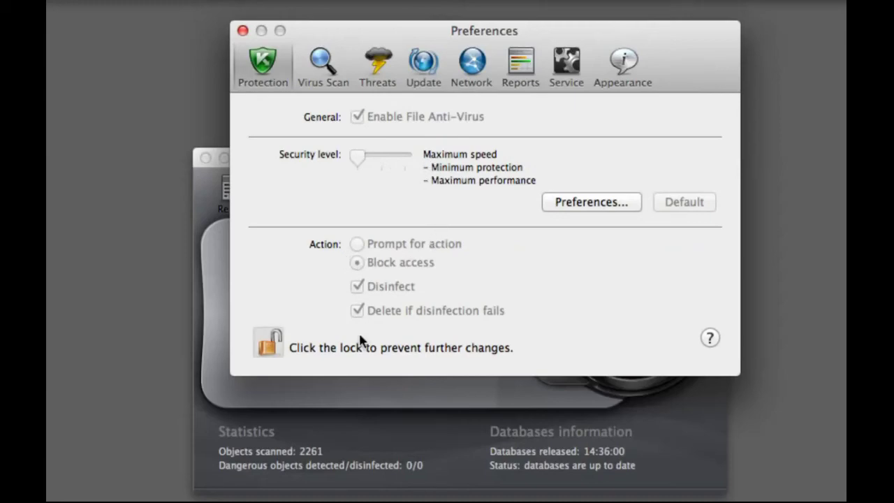
click(563, 209)
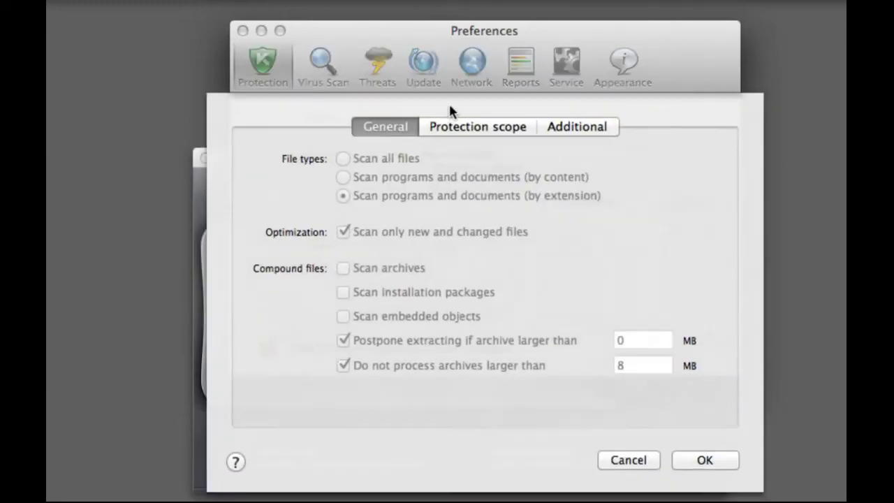
click(501, 128)
click(593, 128)
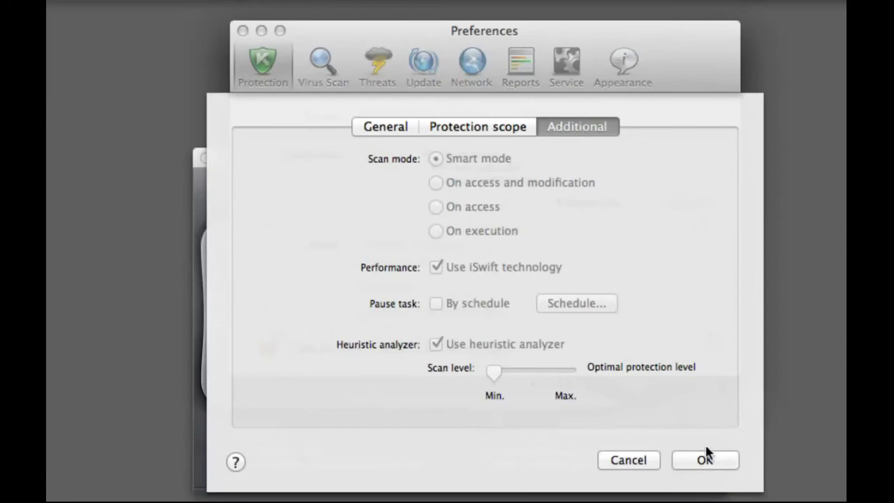
click(631, 466)
Examine the Virus Scan preferences for Full Scan and Quick Scan, plus the Threats, Update, Network, Reports and Service preferences
click(328, 70)
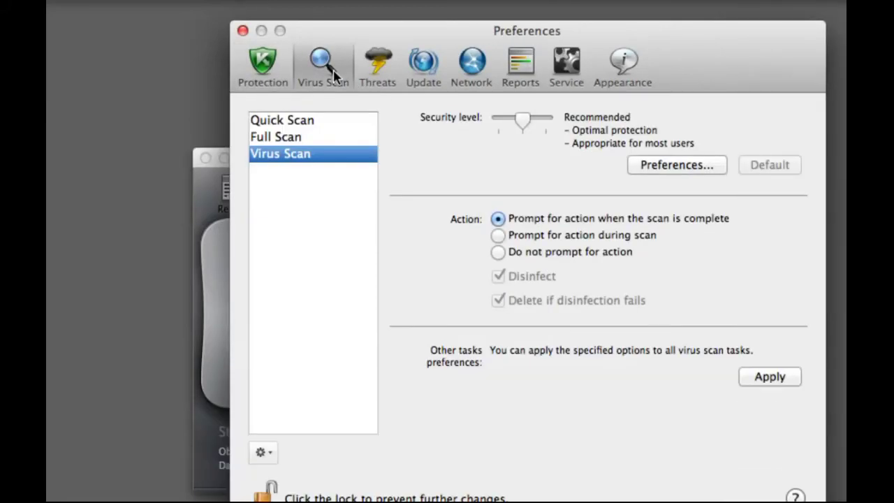
click(278, 138)
click(279, 121)
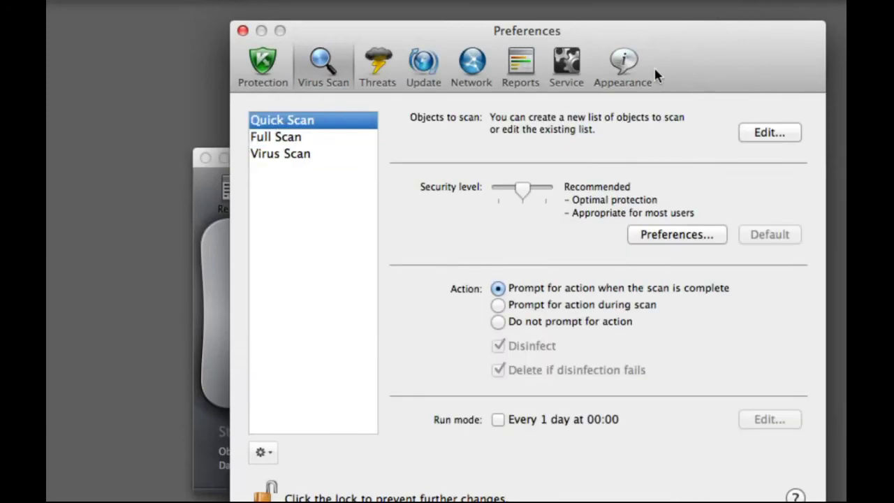
click(391, 70)
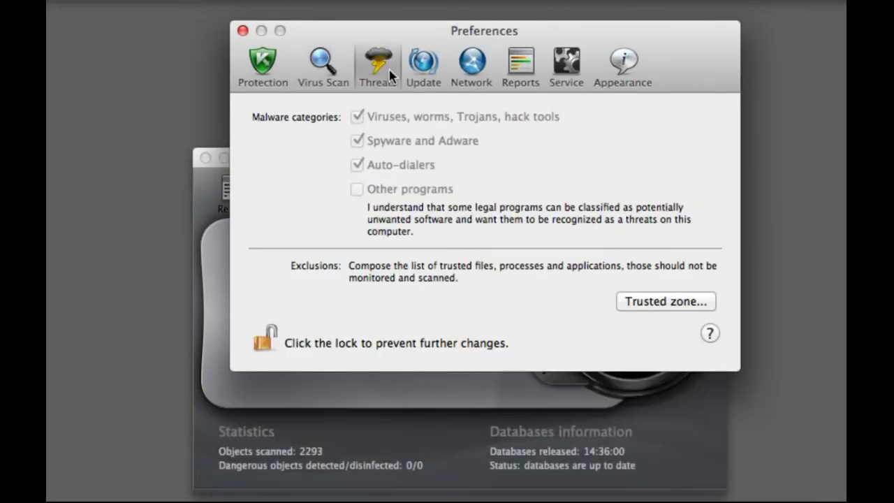
click(411, 78)
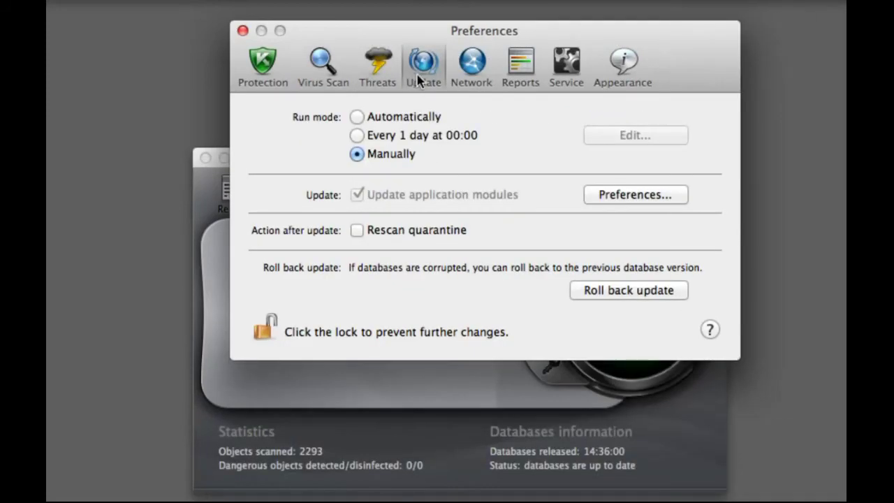
click(472, 74)
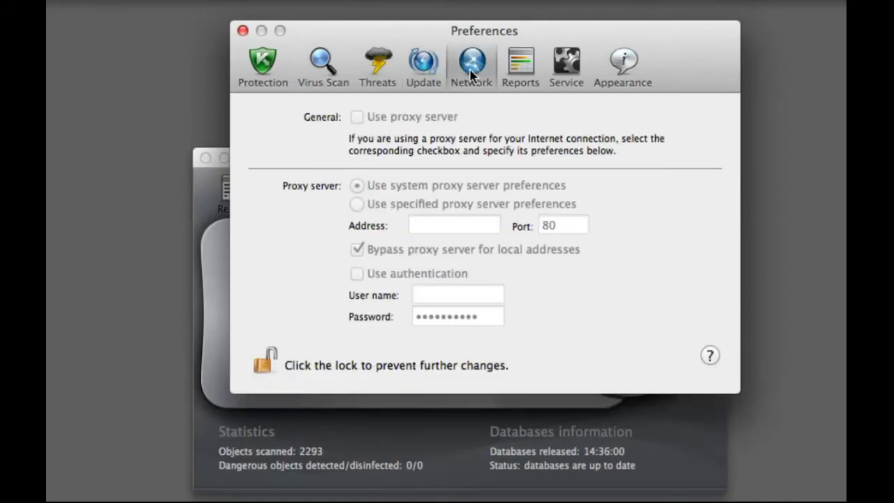
click(522, 77)
click(580, 77)
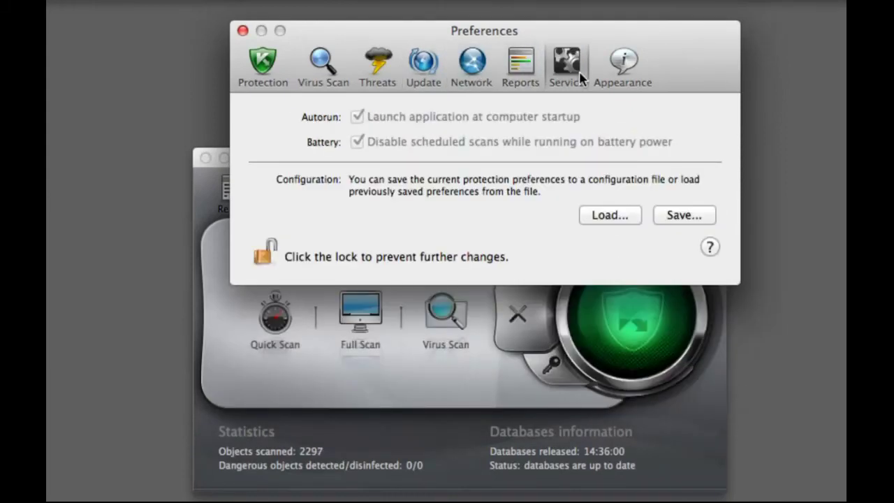